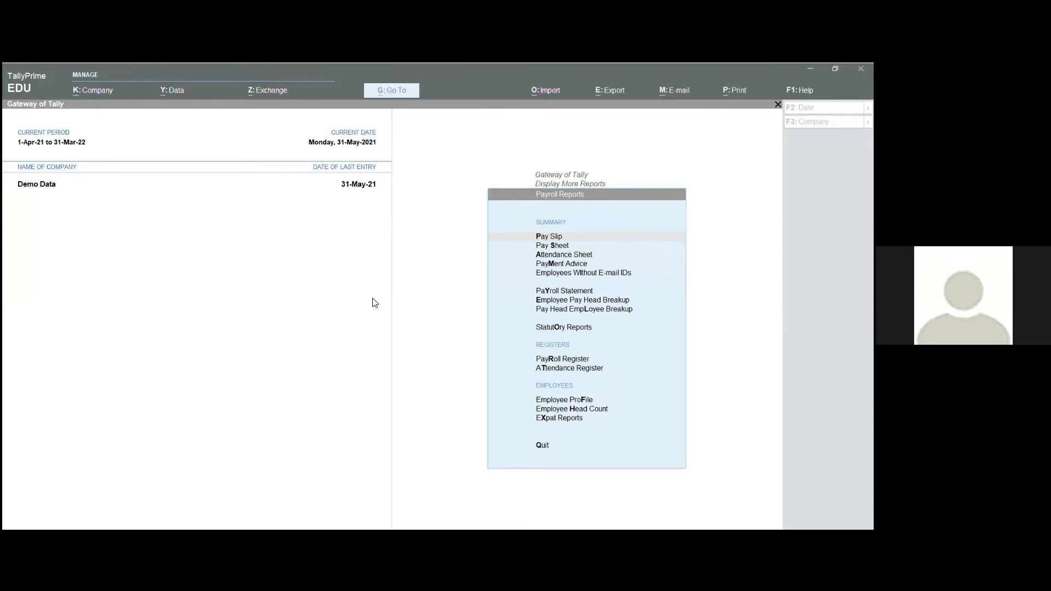
# Step: Leave the payroll reports and start creating a new stock item master
pyautogui.press('Escape')
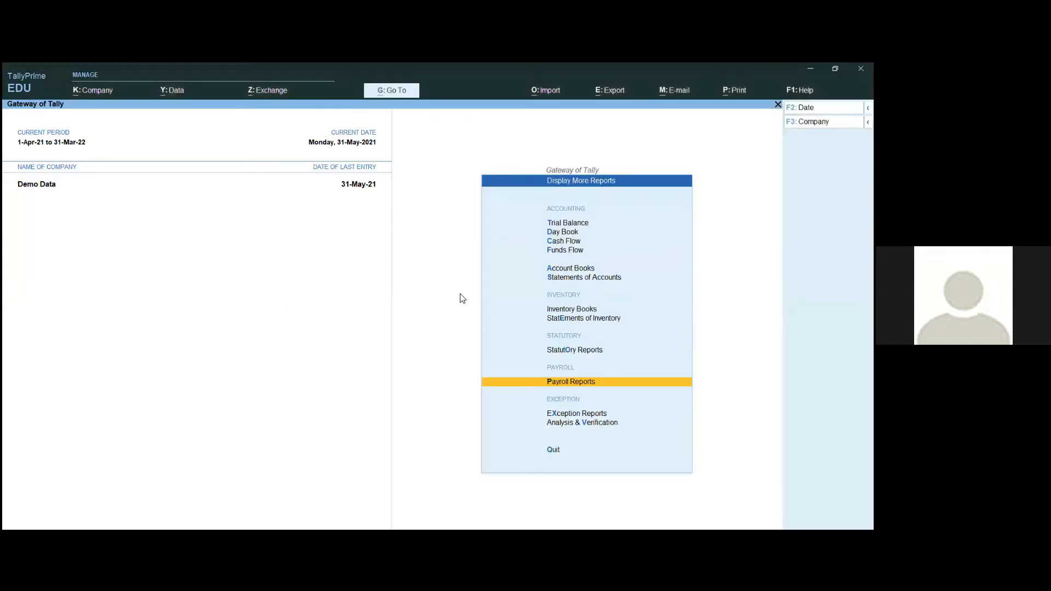
pyautogui.press('Escape')
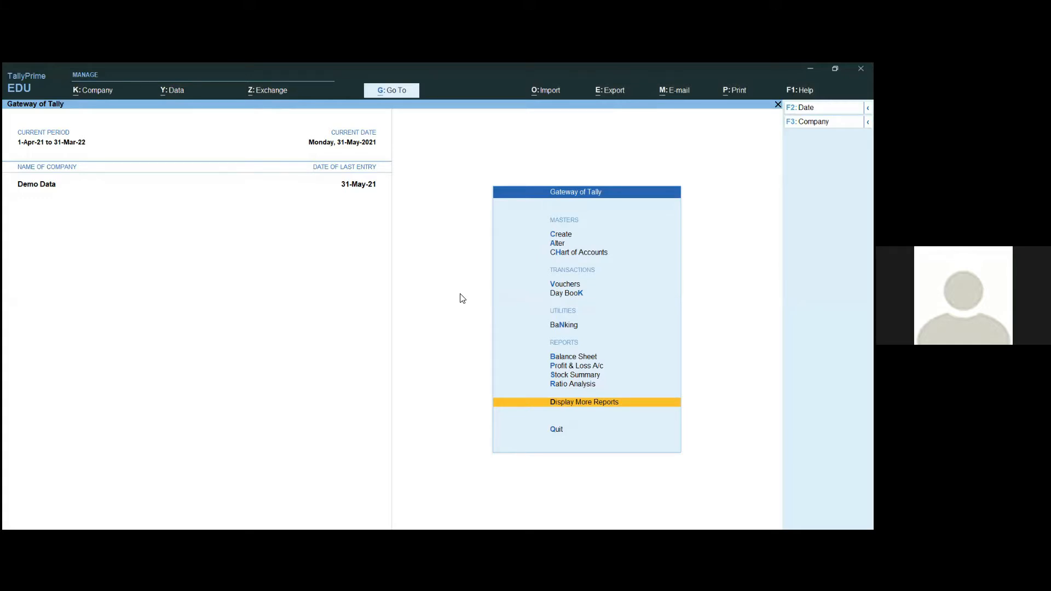
pyautogui.press('c')
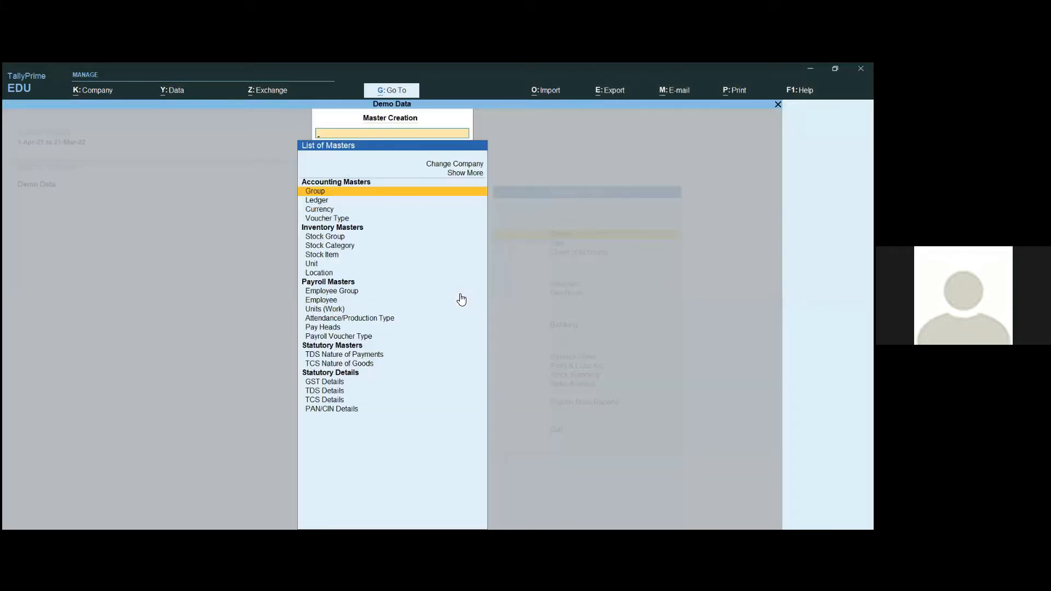
pyautogui.press('Down')
pyautogui.press('Down')
pyautogui.press('Down')
pyautogui.press('Down')
pyautogui.press('Down')
pyautogui.press('Down')
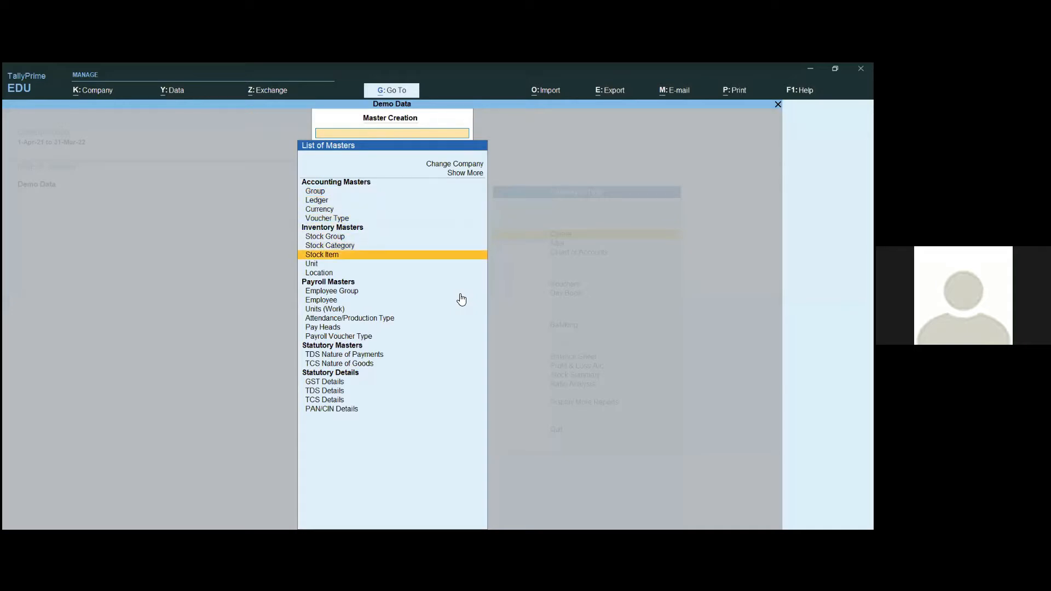
pyautogui.press('Return')
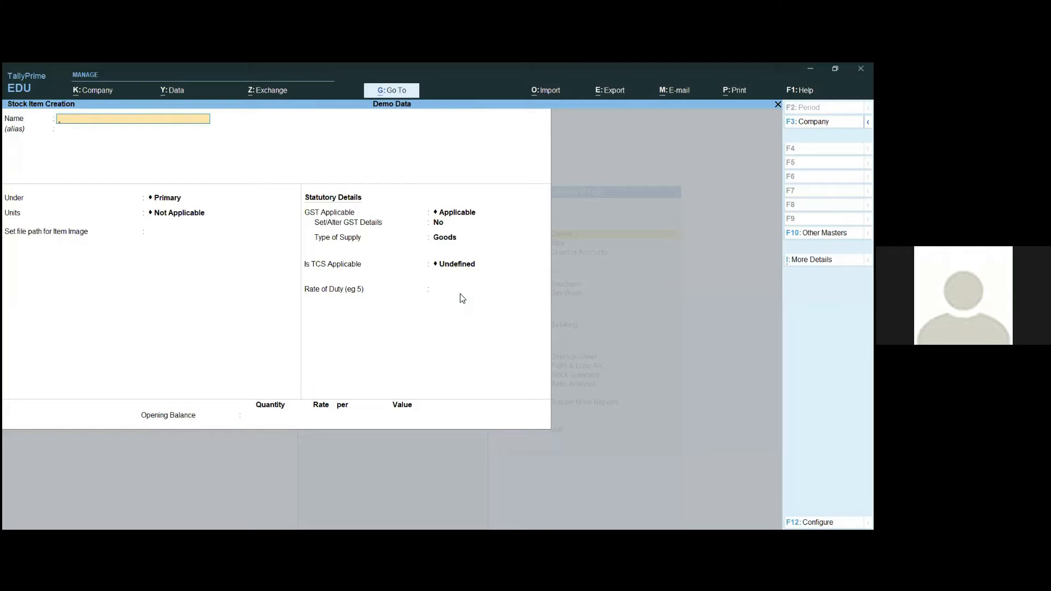
# Step: Name the stock item Television 32"inch and place it under the Primary group
pyautogui.write('Television')
pyautogui.press('Escape')
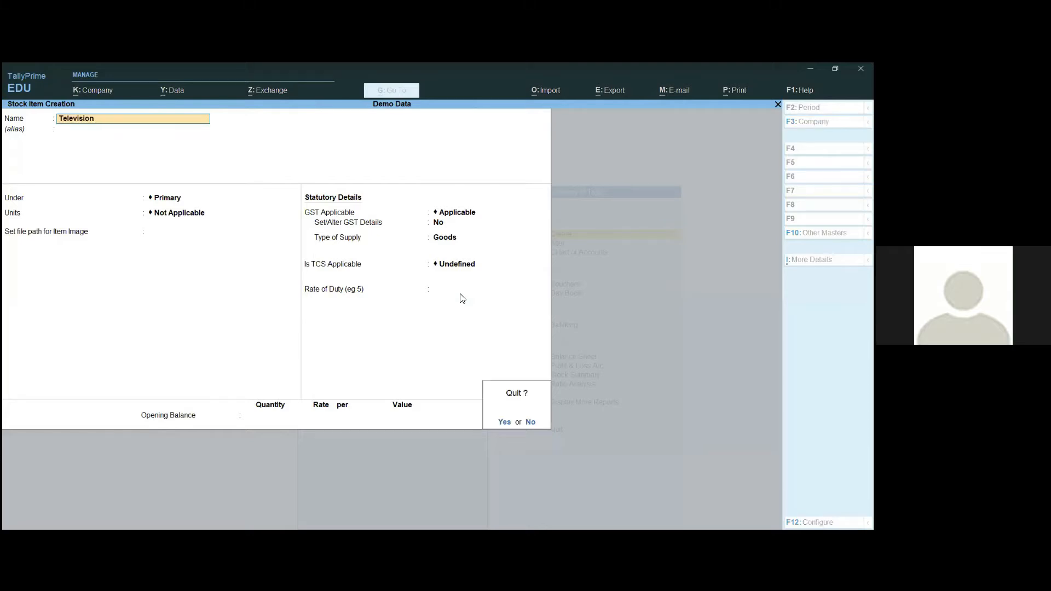
pyautogui.write('n')
pyautogui.press('Escape')
pyautogui.write('Cj')
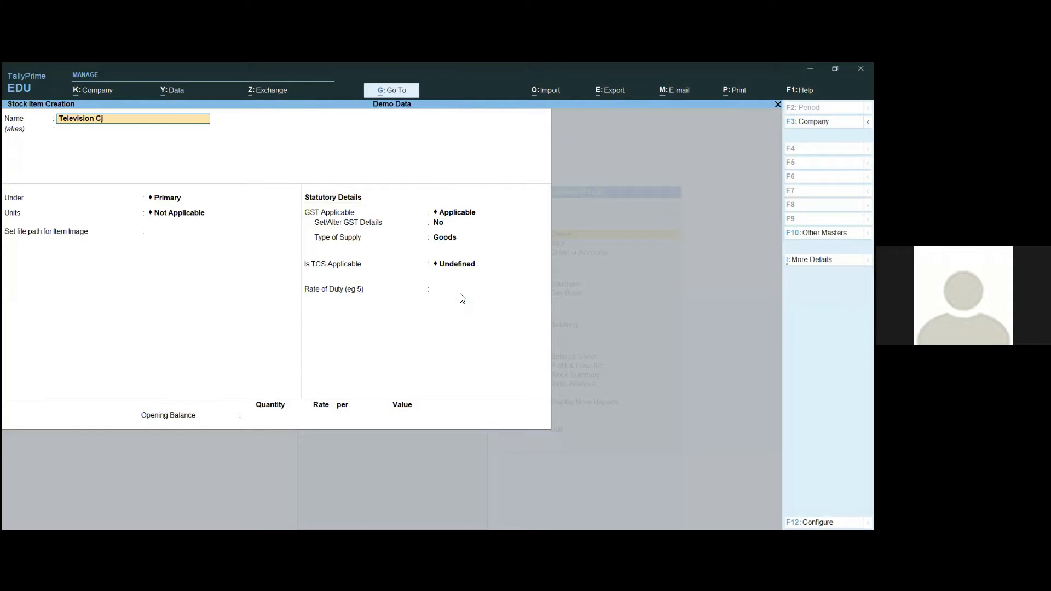
pyautogui.press('BackSpace')
pyautogui.press('BackSpace')
pyautogui.write('c')
pyautogui.write('32')
pyautogui.write('"inch')
pyautogui.press('Return')
pyautogui.press('Return')
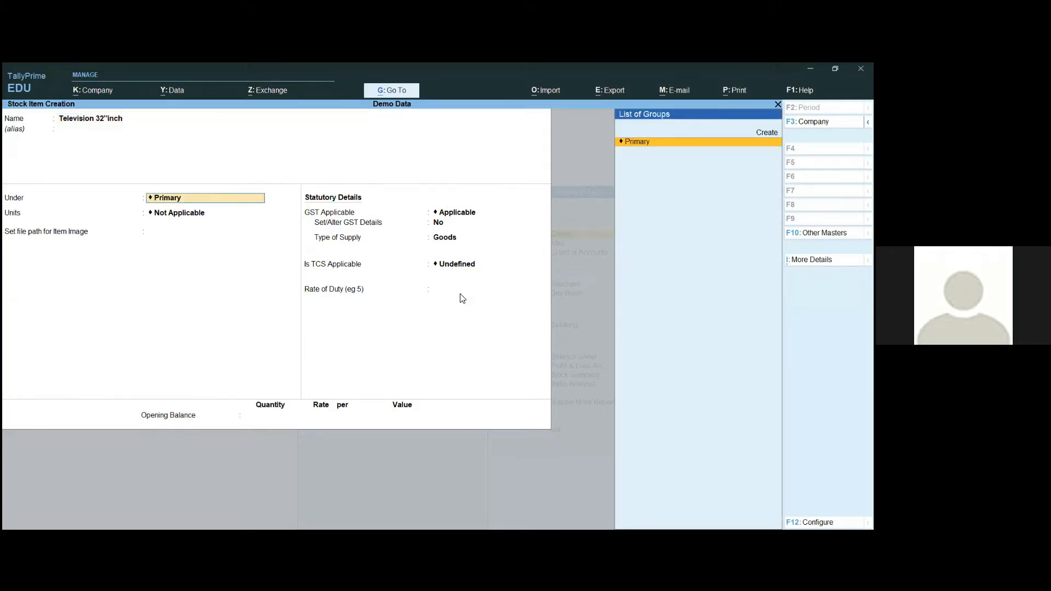
pyautogui.press('Return')
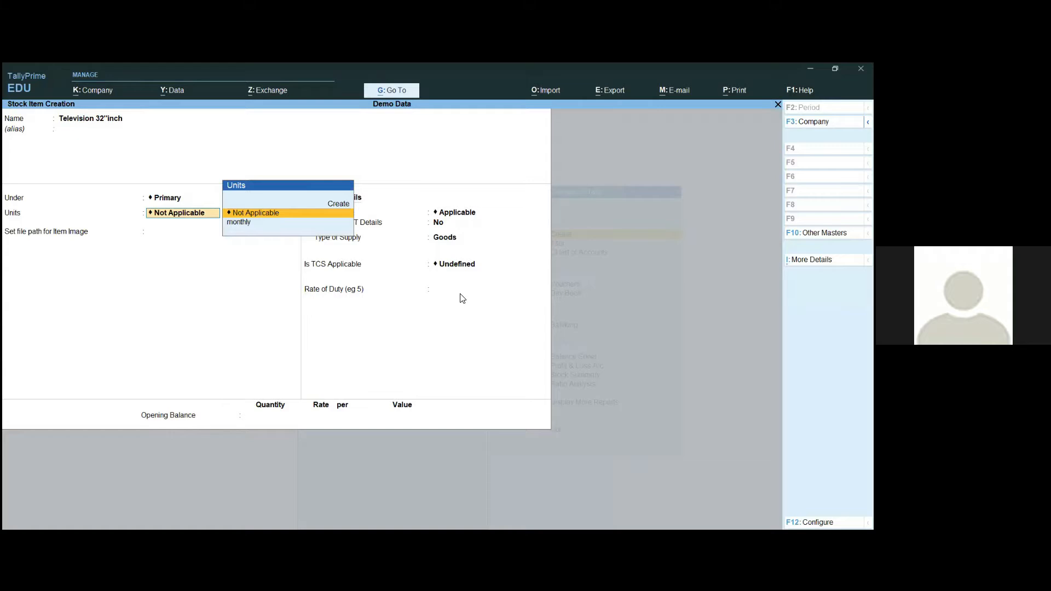
# Step: Create a simple unit with symbol pc and quantity code PCS-PIECES for the stock item
pyautogui.press('Up')
pyautogui.press('Return')
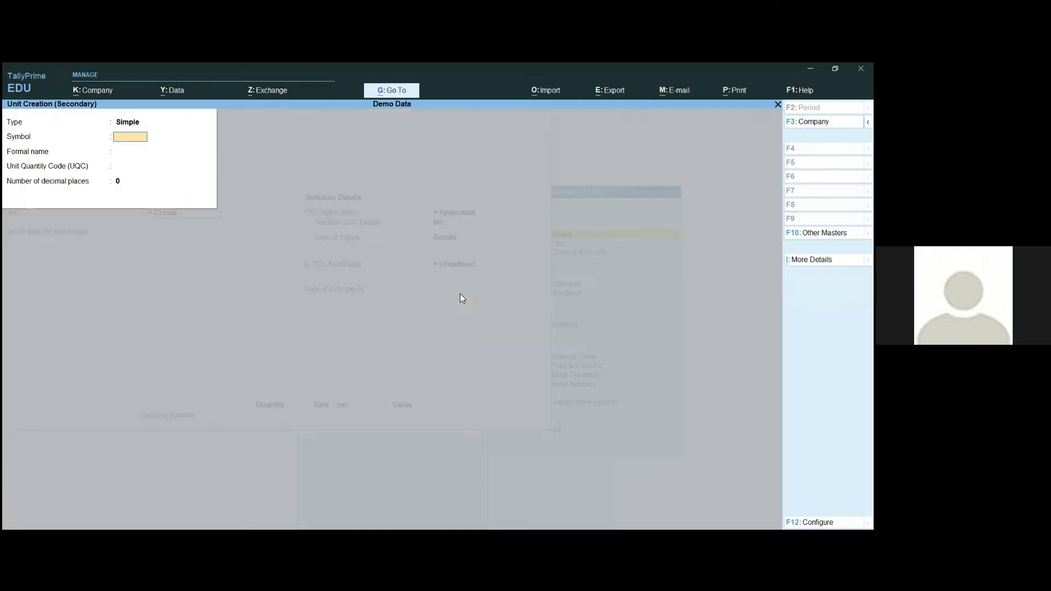
pyautogui.write('pc')
pyautogui.press('Return')
pyautogui.press('Return')
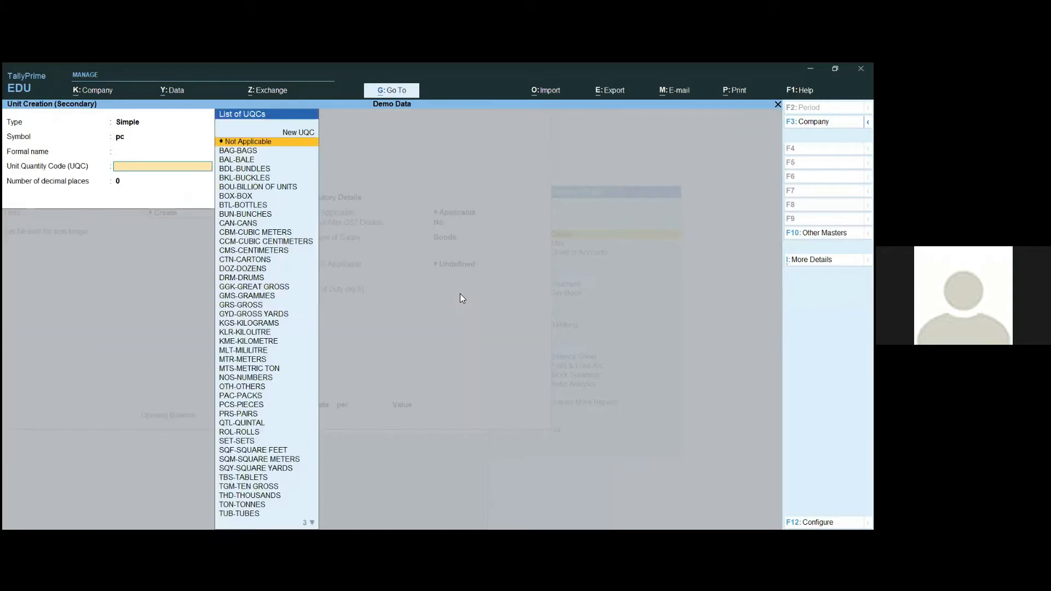
pyautogui.write('pc')
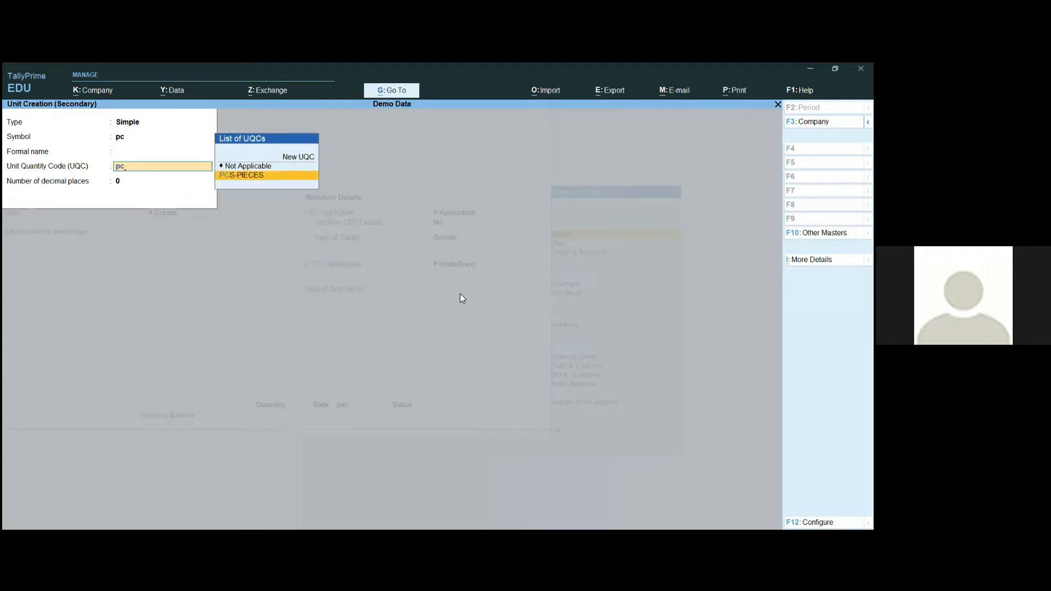
pyautogui.press('Return')
pyautogui.press('Return')
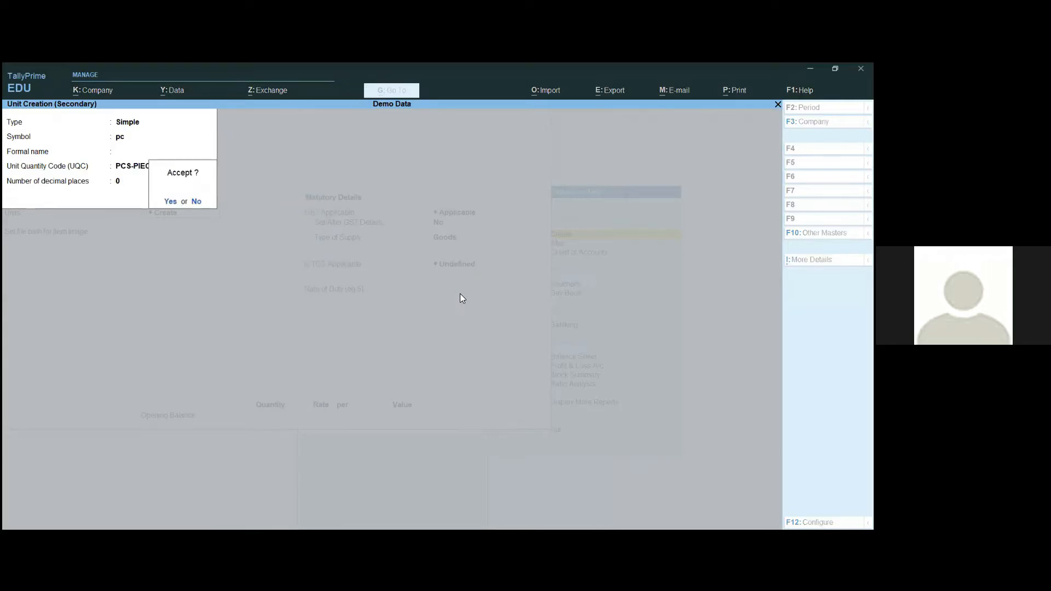
pyautogui.press('Return')
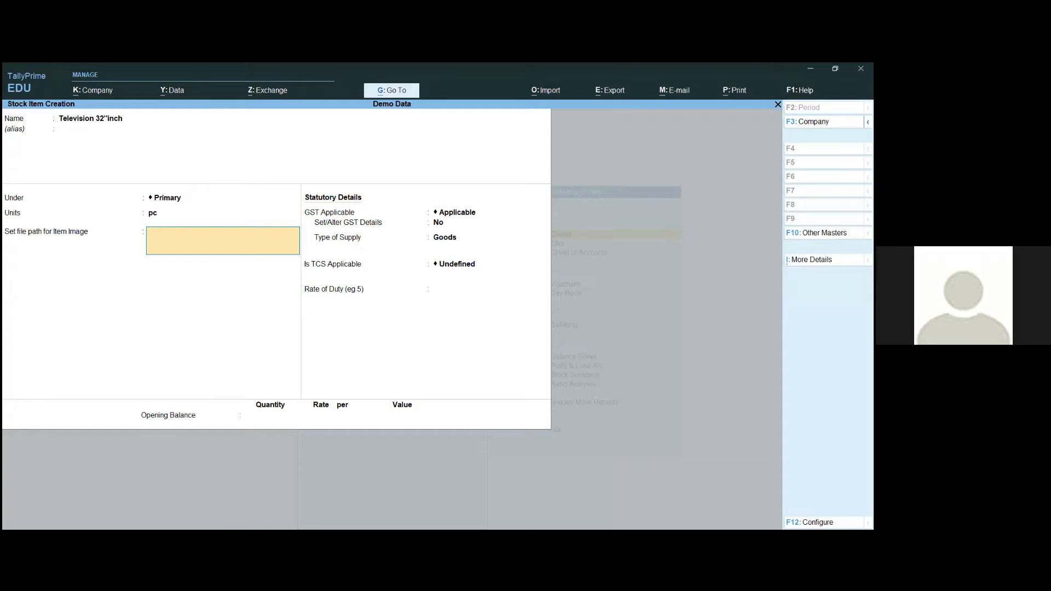
# Step: Set the item image path to the file SAMSUNG TV 32" INCH.jpg in the desktop's inventory images folder
pyautogui.hotkey('alt', 'Tab')
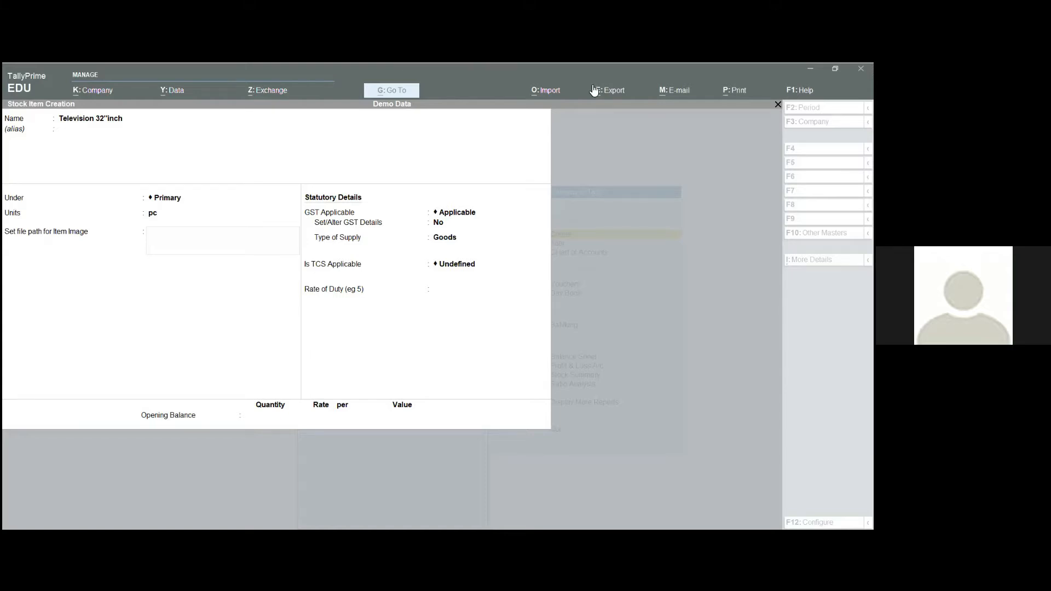
pyautogui.hotkey('alt', 'Tab')
pyautogui.write('C:\\Users\\diksha\\Desktop\\raj laxmi sol\\inventory images\\SAMSUNG TV 32" INCH.jpg')
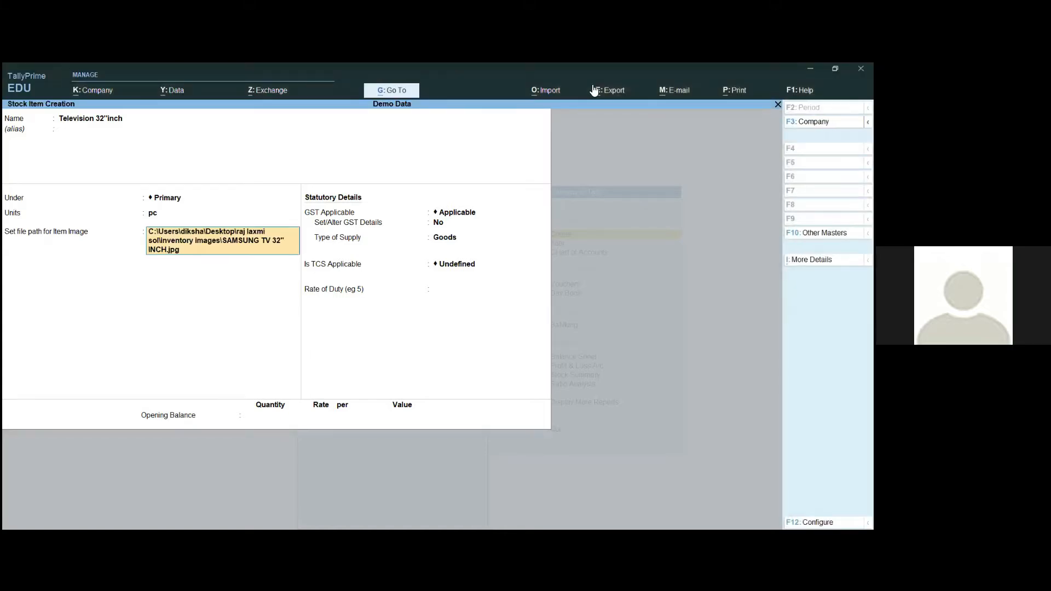
pyautogui.press('Return')
pyautogui.press('Return')
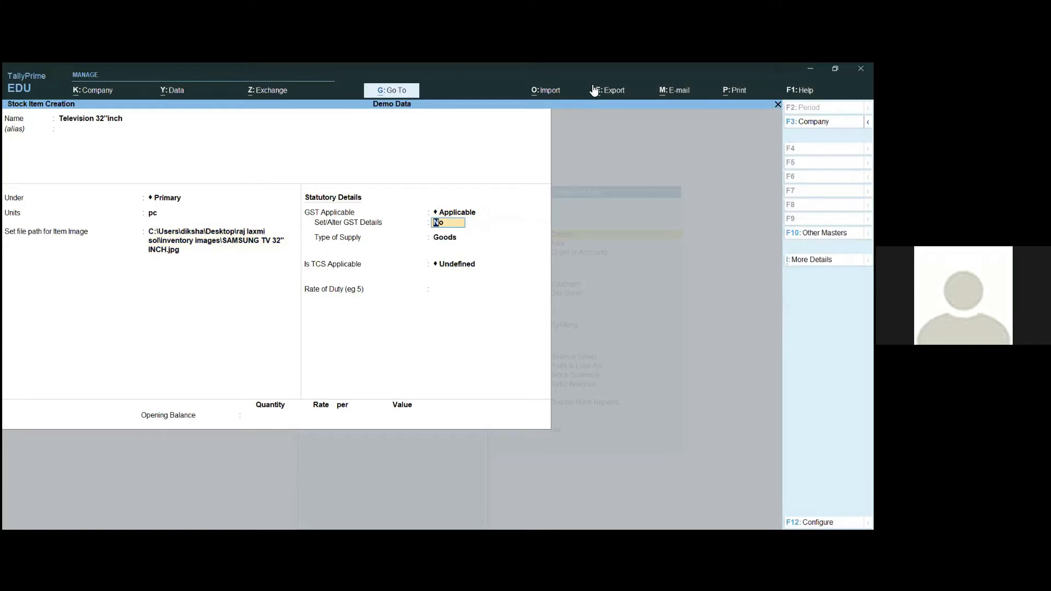
# Step: Enable the item's GST details and set it as Taxable on value with 18% integrated tax
pyautogui.write('y')
pyautogui.press('Return')
pyautogui.press('Return')
pyautogui.press('Down')
pyautogui.press('Down')
pyautogui.press('Down')
pyautogui.press('Return')
pyautogui.write('18')
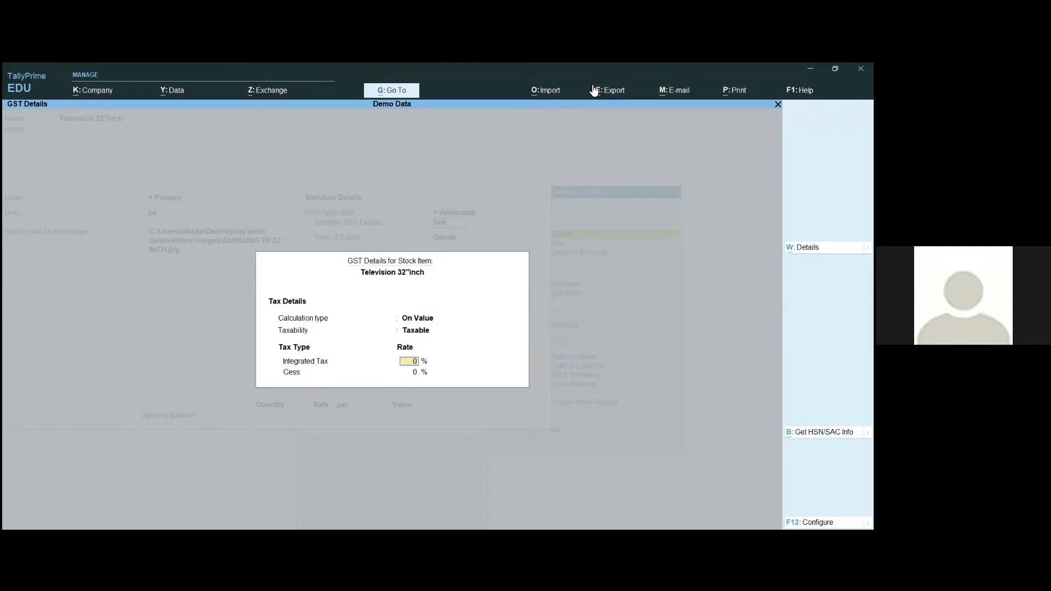
pyautogui.press('Return')
pyautogui.press('Return')
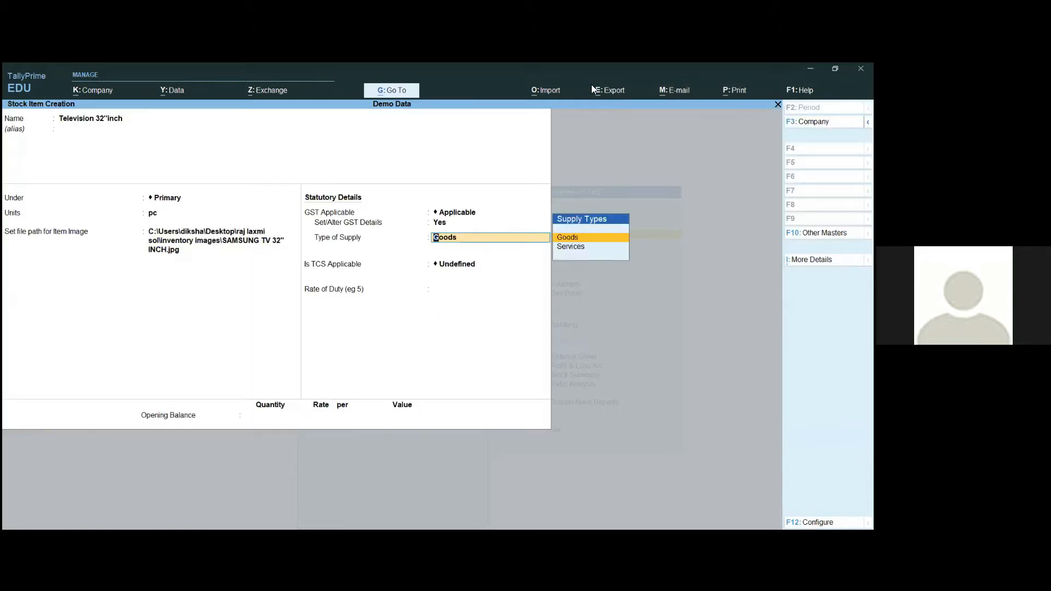
# Step: Save the television stock item and return to the Gateway of Tally
pyautogui.hotkey('ctrl', 'a')
pyautogui.press('Escape')
pyautogui.press('y')
pyautogui.press('Escape')
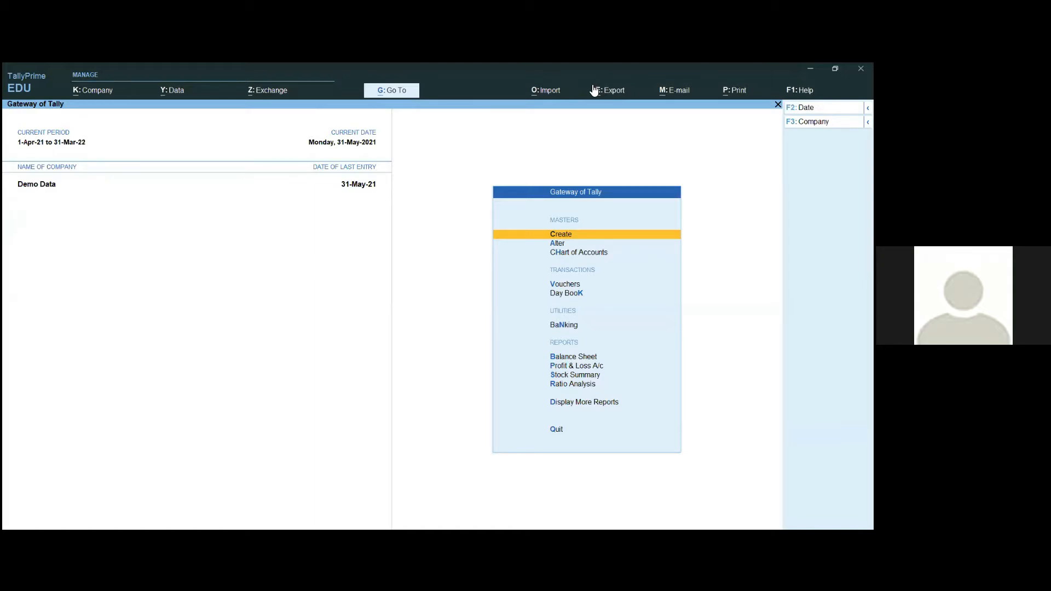
# Step: Open a new sales voucher
pyautogui.hotkey('ctrl', 'F4')
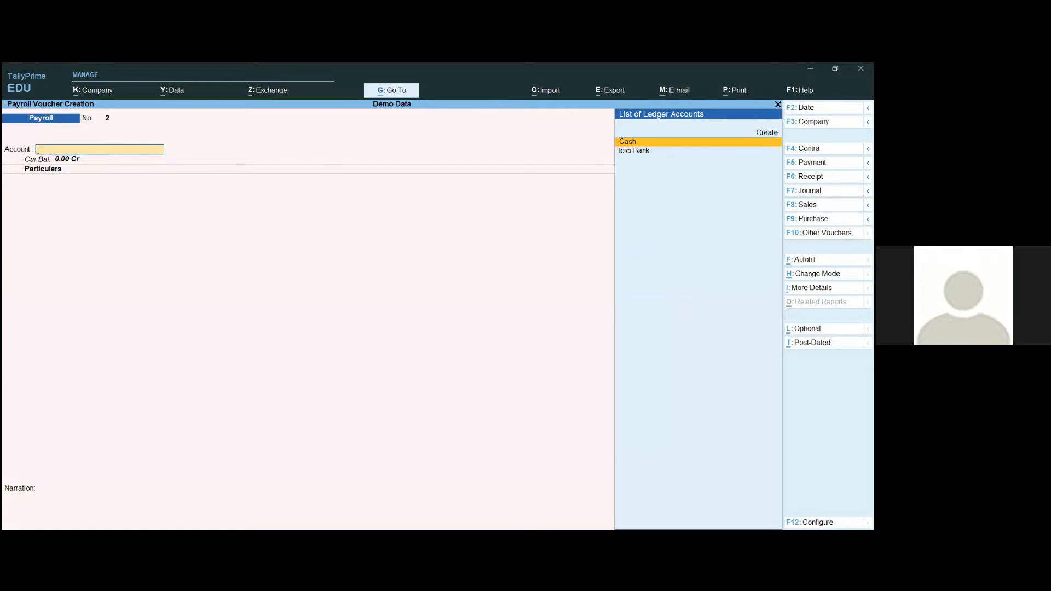
pyautogui.press('F8')
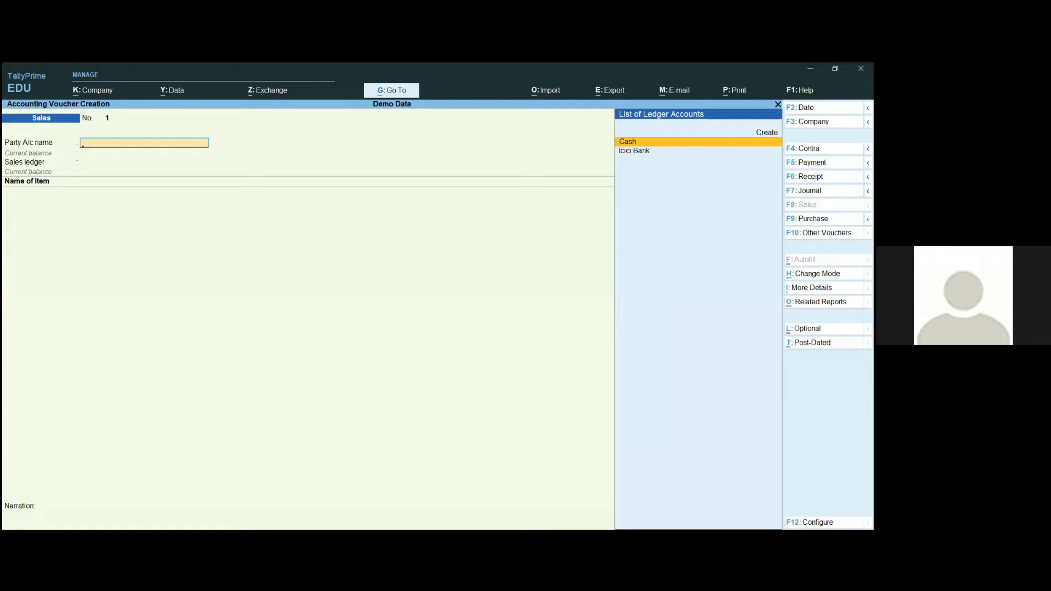
pyautogui.press('ctrl')
pyautogui.press('ctrl')
# Step: Create a party ledger named Abc Ltd under Sundry Debtors from within the sales voucher
pyautogui.hotkey('alt', 'c')
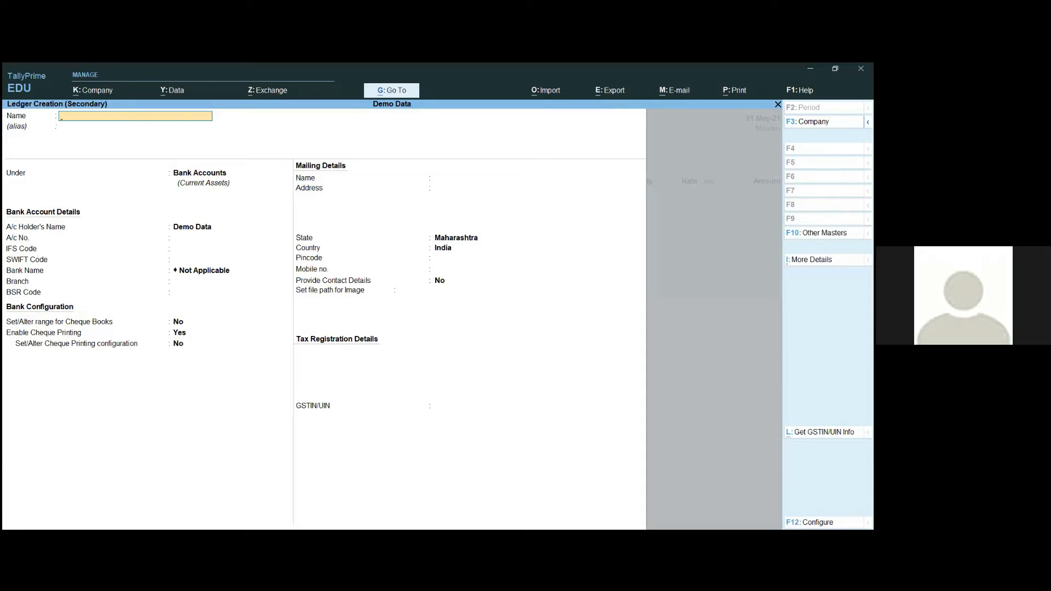
pyautogui.write('bc Ltd')
pyautogui.press('Return')
pyautogui.press('Return')
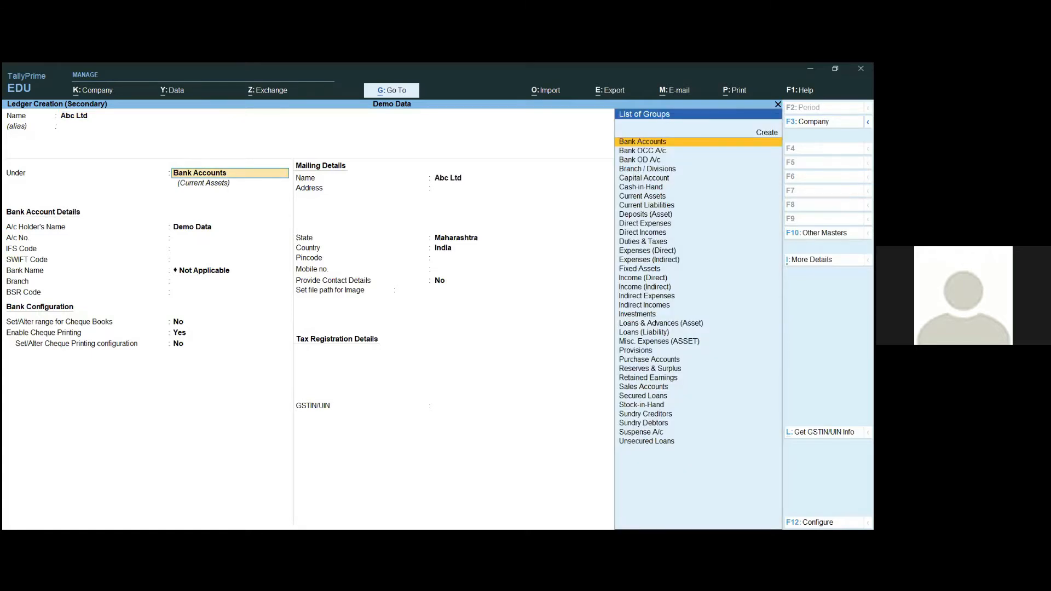
pyautogui.write('Deb')
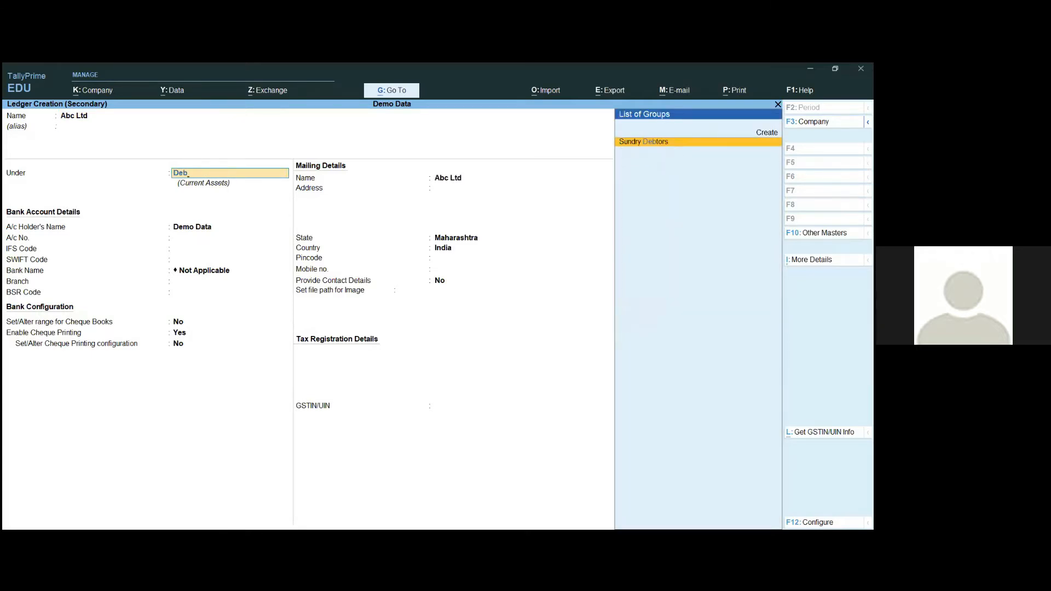
pyautogui.press('Return')
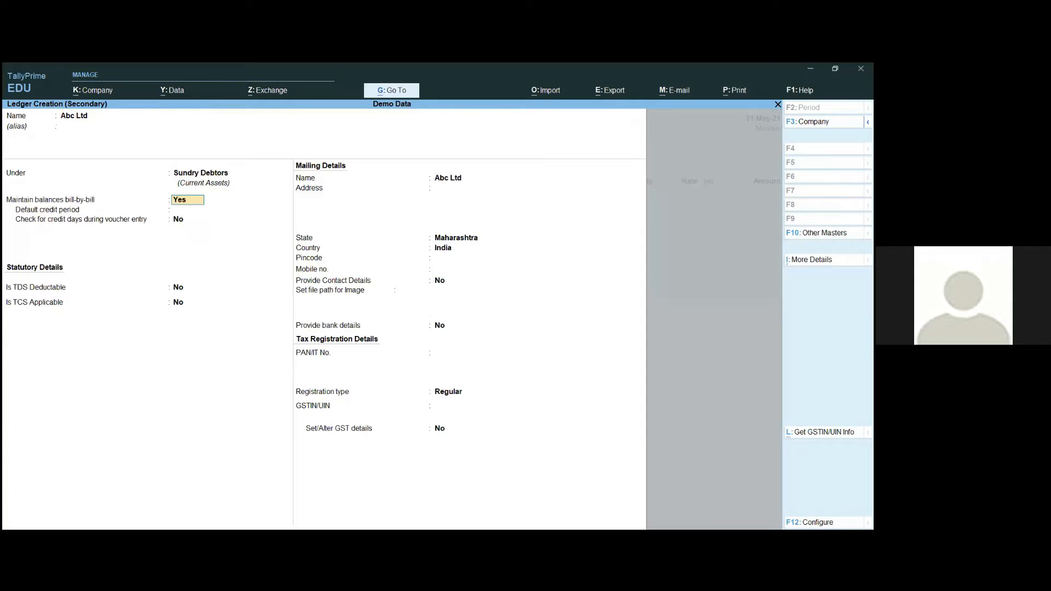
pyautogui.hotkey('ctrl', 'a')
# Step: Accept the sales voucher's dispatch details and party details for Abc Ltd without changes
pyautogui.press('Return')
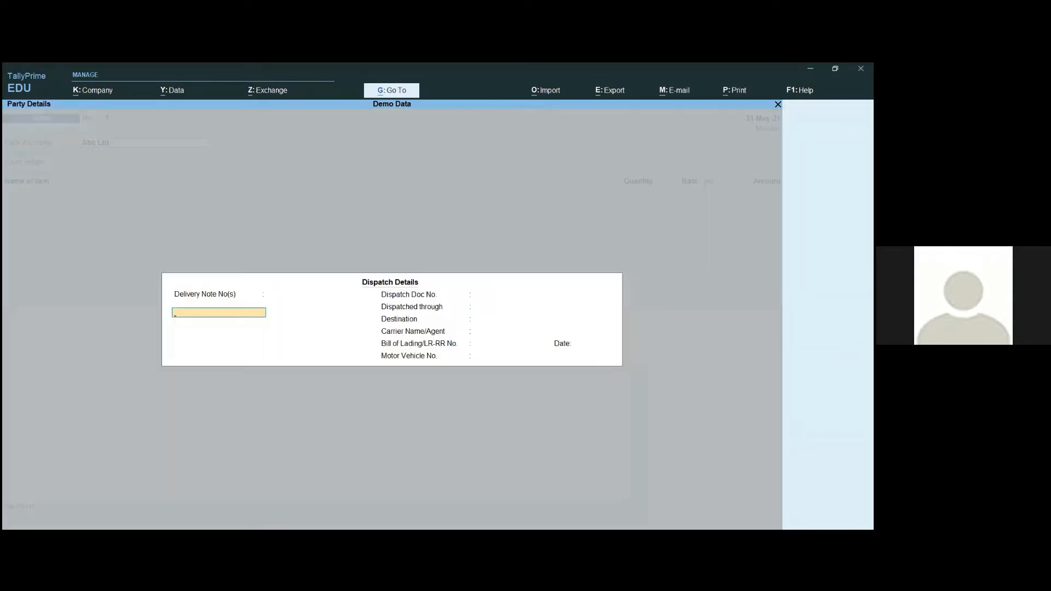
pyautogui.hotkey('ctrl', 'a')
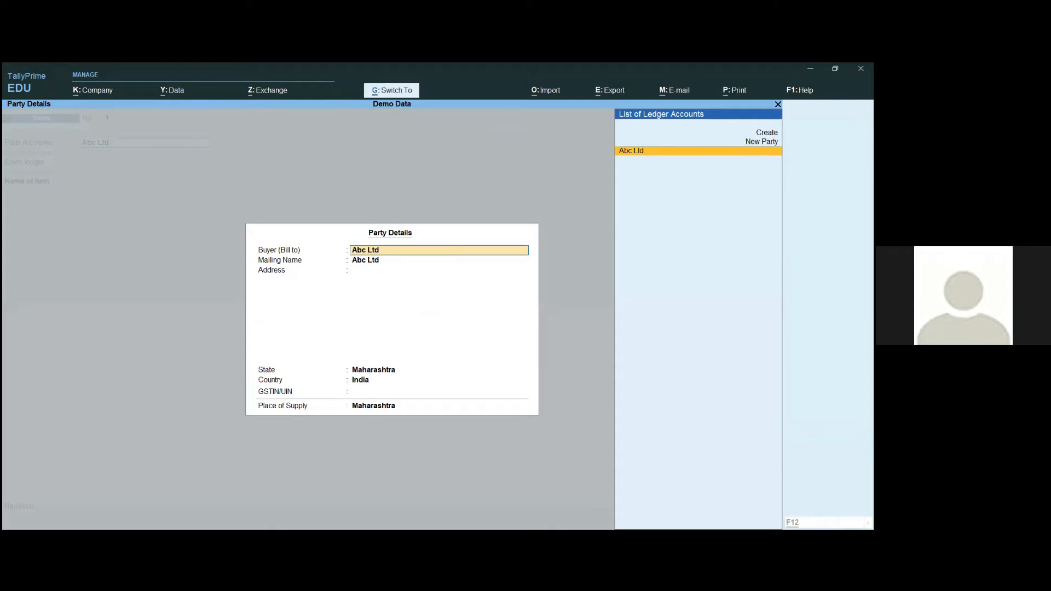
pyautogui.hotkey('ctrl', 'a')
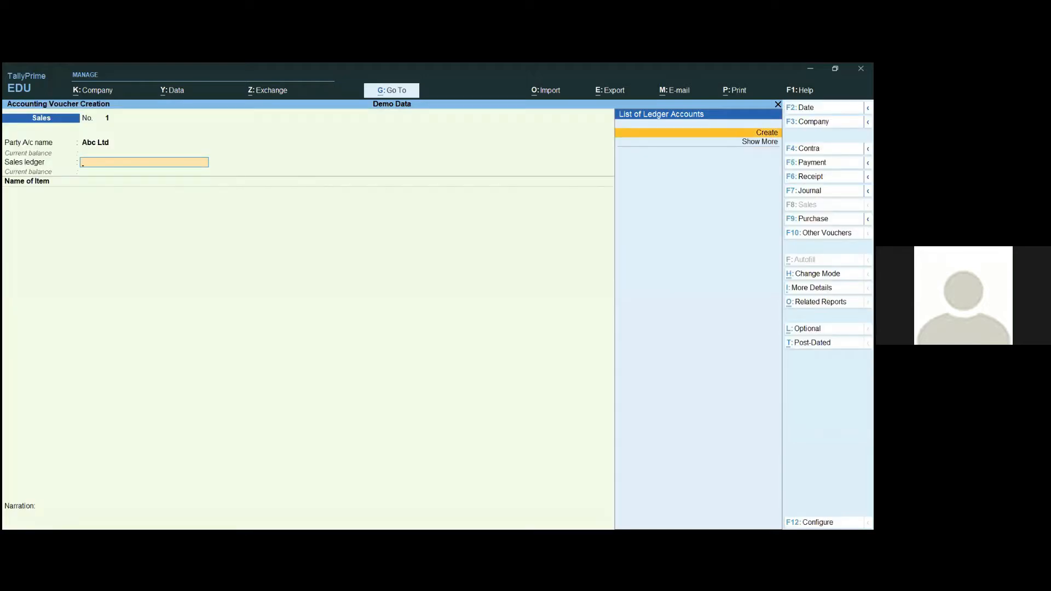
# Step: Create a ledger named GST Sales under Sales Accounts and use it as the voucher's sales ledger
pyautogui.press('alt')
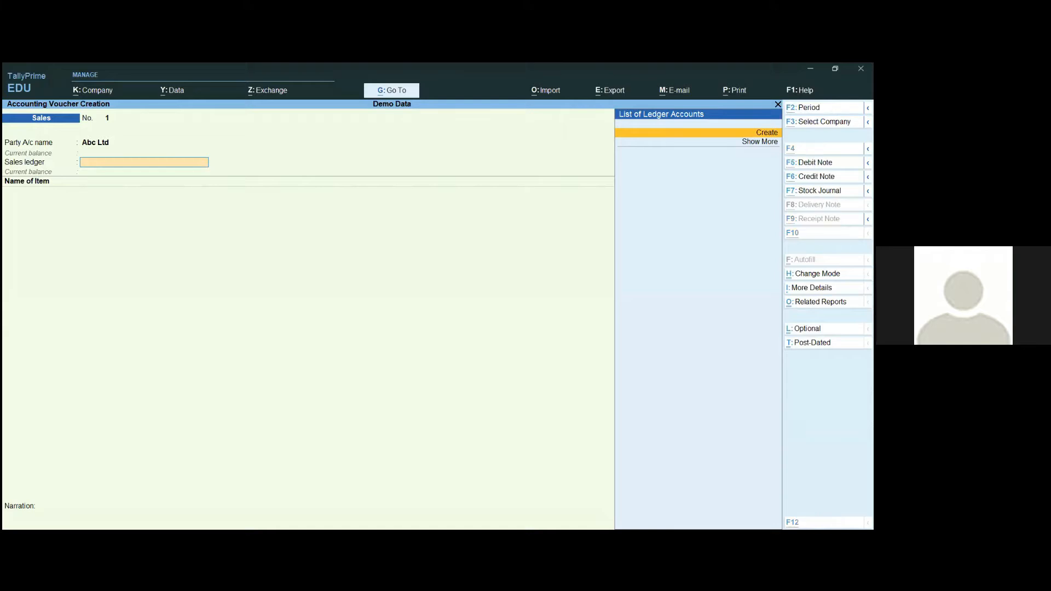
pyautogui.hotkey('alt', 'c')
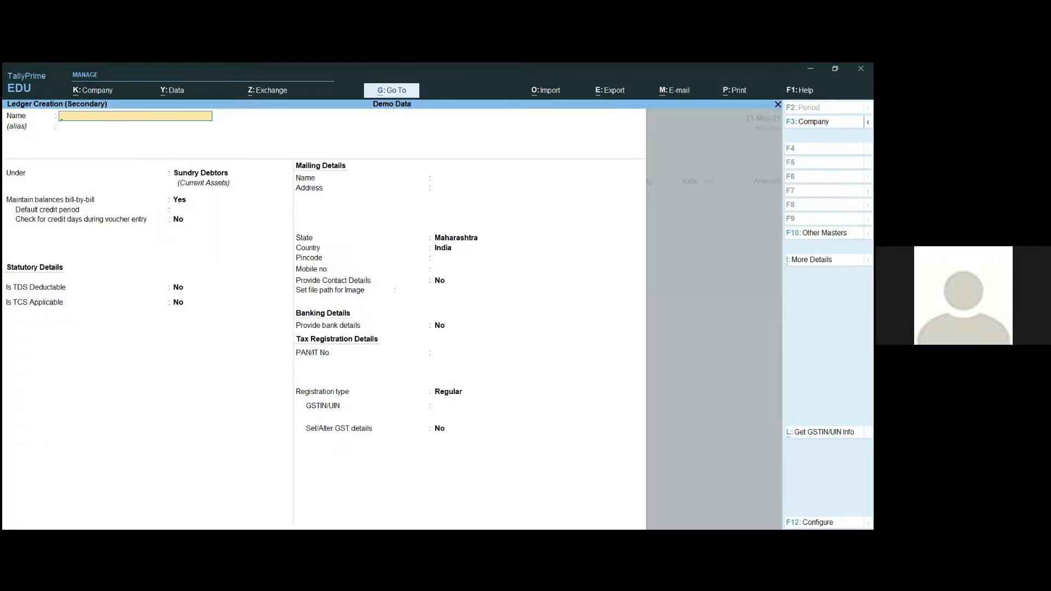
pyautogui.write('GST Sales')
pyautogui.press('Return')
pyautogui.write('S')
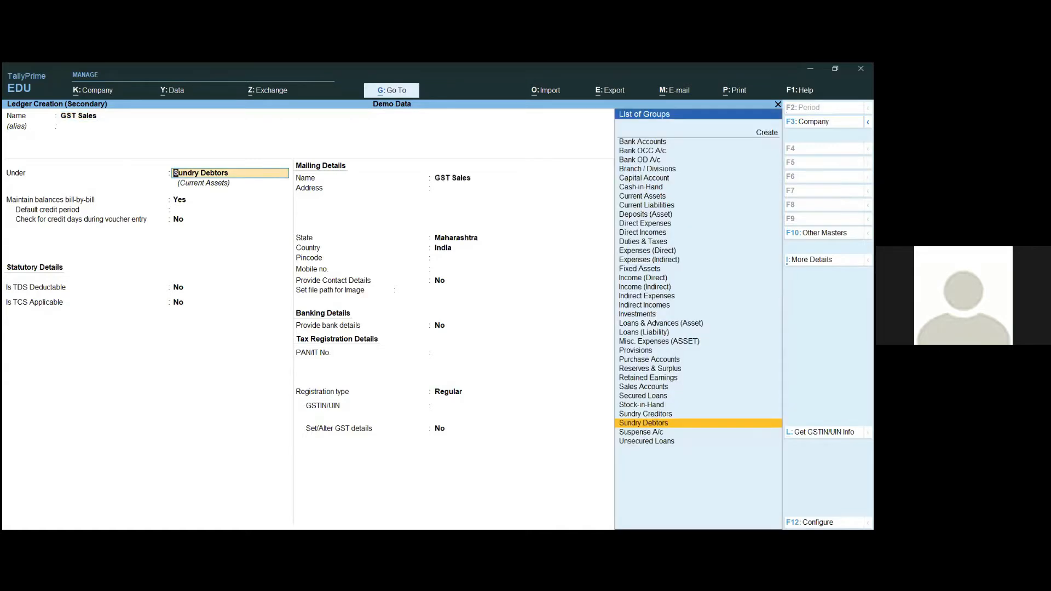
pyautogui.write('al')
pyautogui.press('Return')
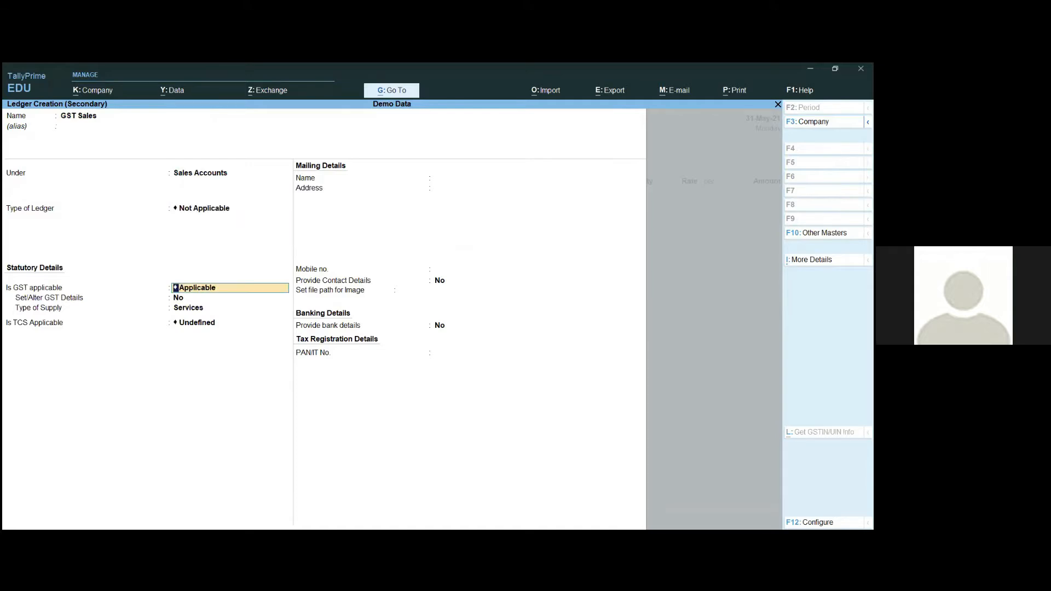
pyautogui.hotkey('ctrl', 'a')
pyautogui.press('Return')
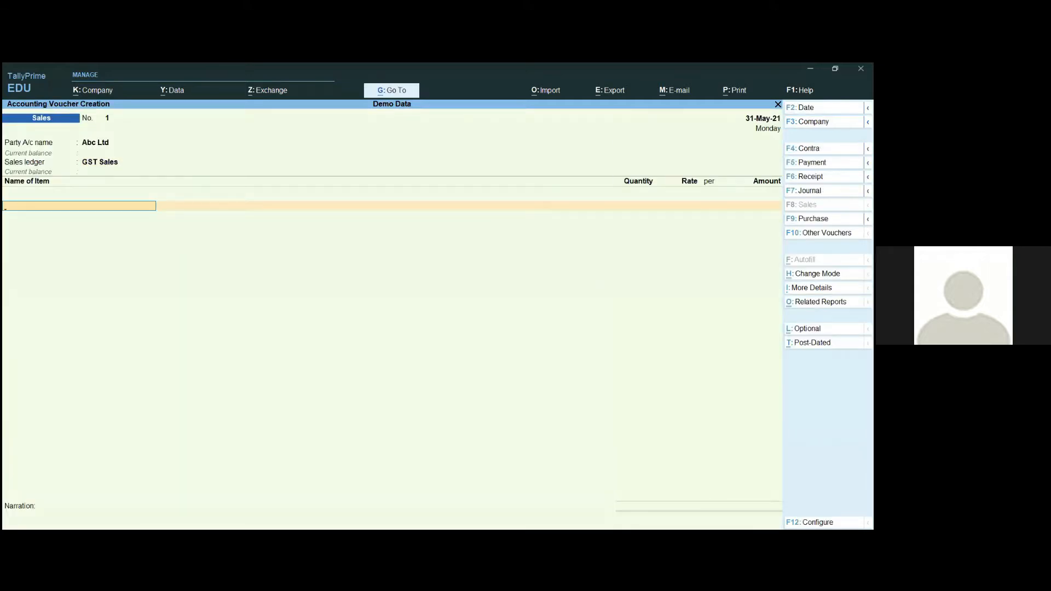
# Step: Add the stock item Television 32"inch to the sales voucher with a quantity of 1 pc at a rate of 10,000
pyautogui.press('space')
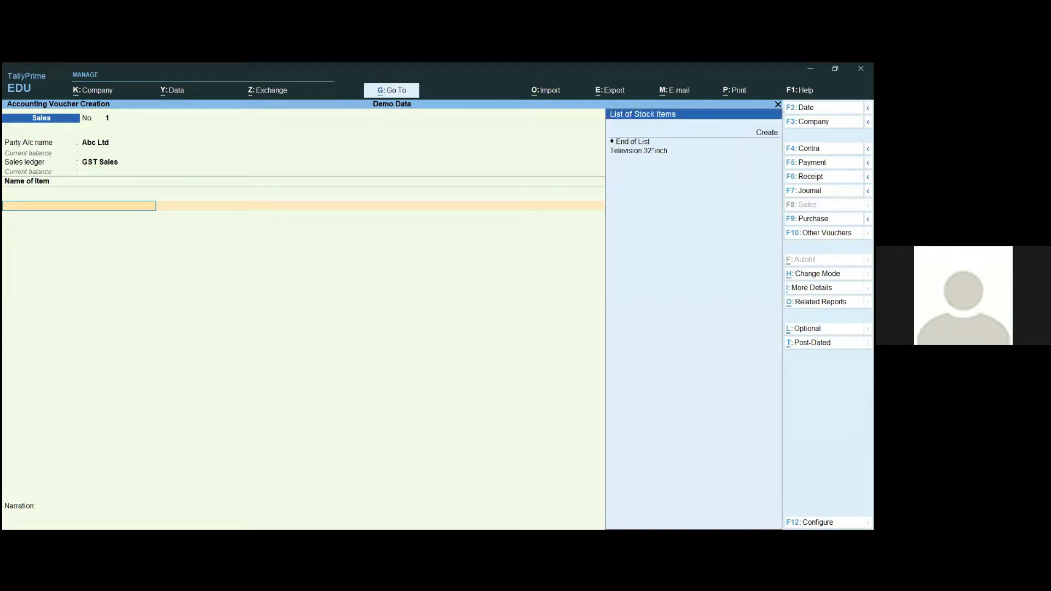
pyautogui.press('Down')
pyautogui.press('Down')
pyautogui.press('Down')
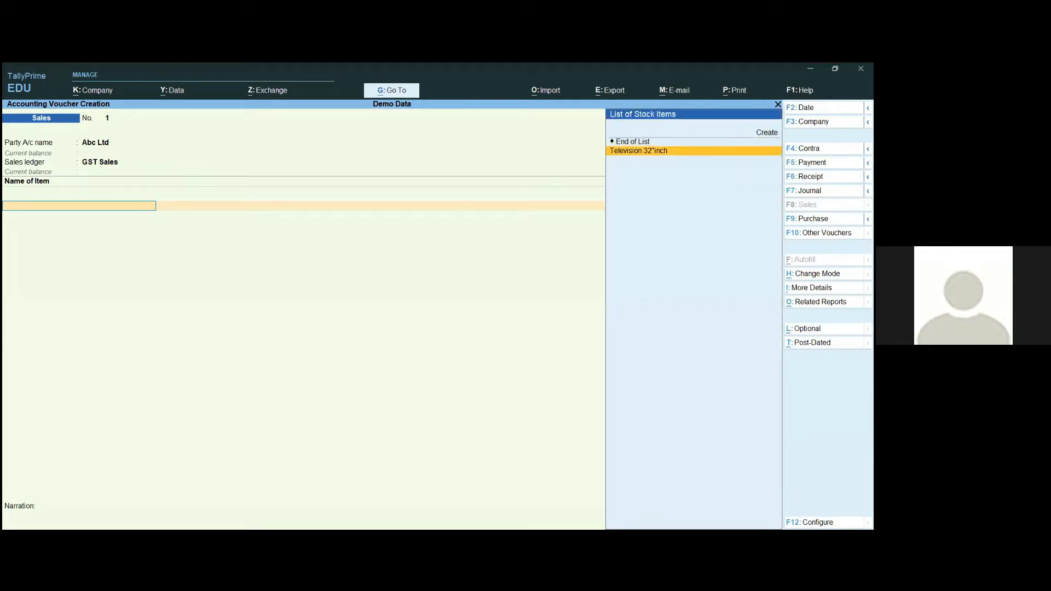
pyautogui.press('Return')
pyautogui.press('Return')
pyautogui.press('BackSpace')
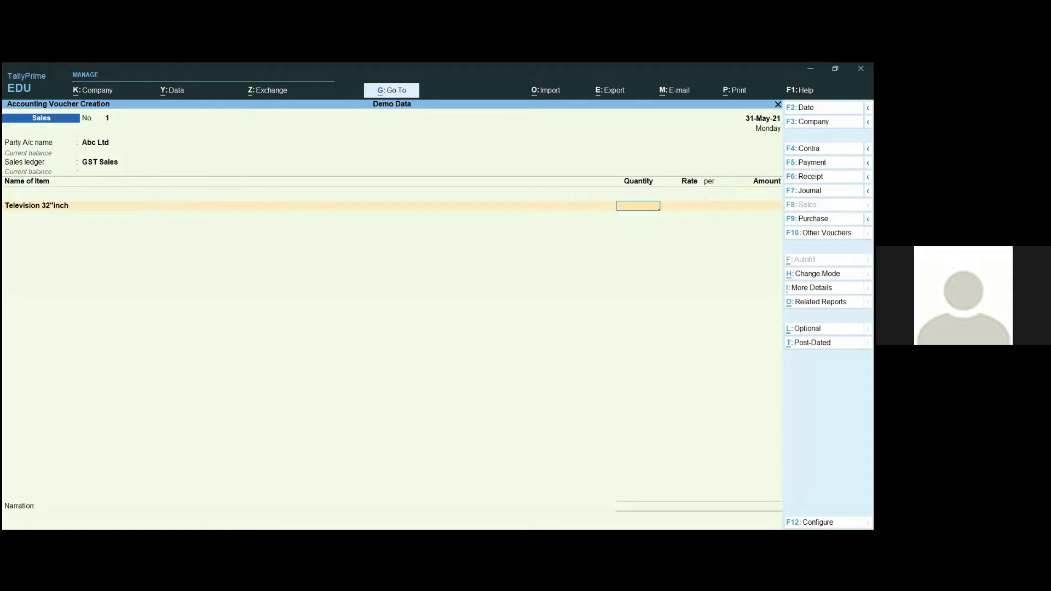
pyautogui.press('Return')
pyautogui.press('Return')
pyautogui.write('10000')
pyautogui.press('Return')
pyautogui.press('Return')
pyautogui.press('Return')
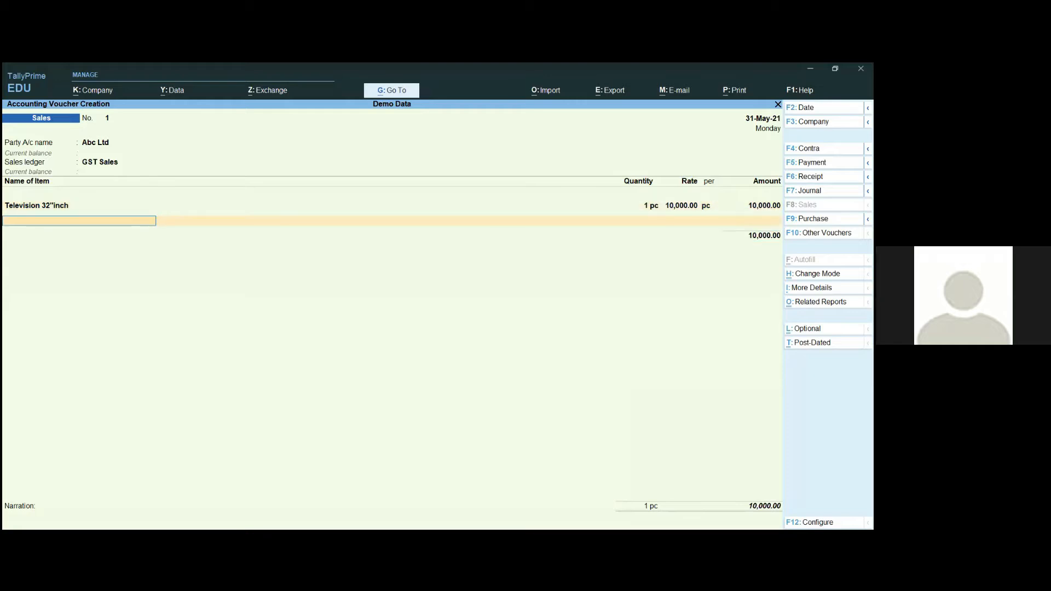
# Step: Recheck the quantity, rate and amount on the television line
pyautogui.press('BackSpace')
pyautogui.press('BackSpace')
pyautogui.press('BackSpace')
pyautogui.press('BackSpace')
pyautogui.press('BackSpace')
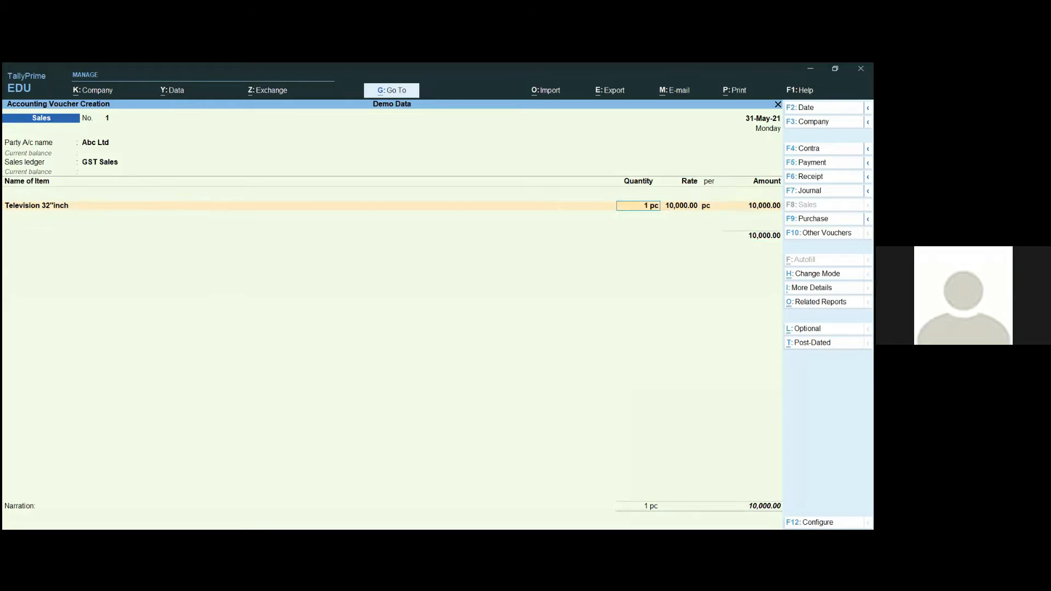
pyautogui.press('Return')
pyautogui.press('Return')
pyautogui.press('Return')
pyautogui.press('Return')
pyautogui.press('Return')
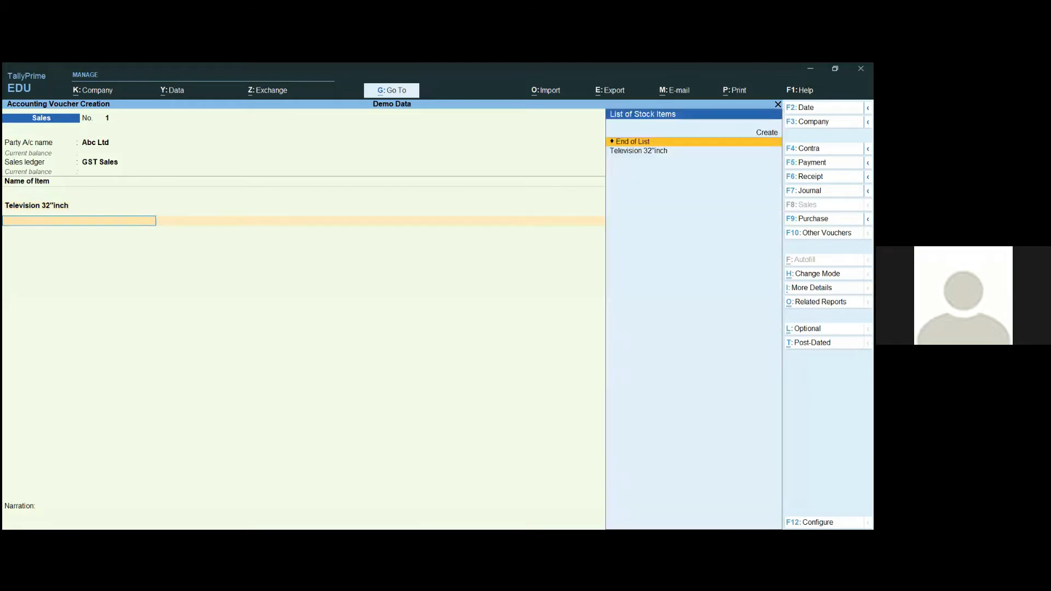
# Step: End the voucher's item list and proceed to the narration, keeping the default entries
pyautogui.press('Return')
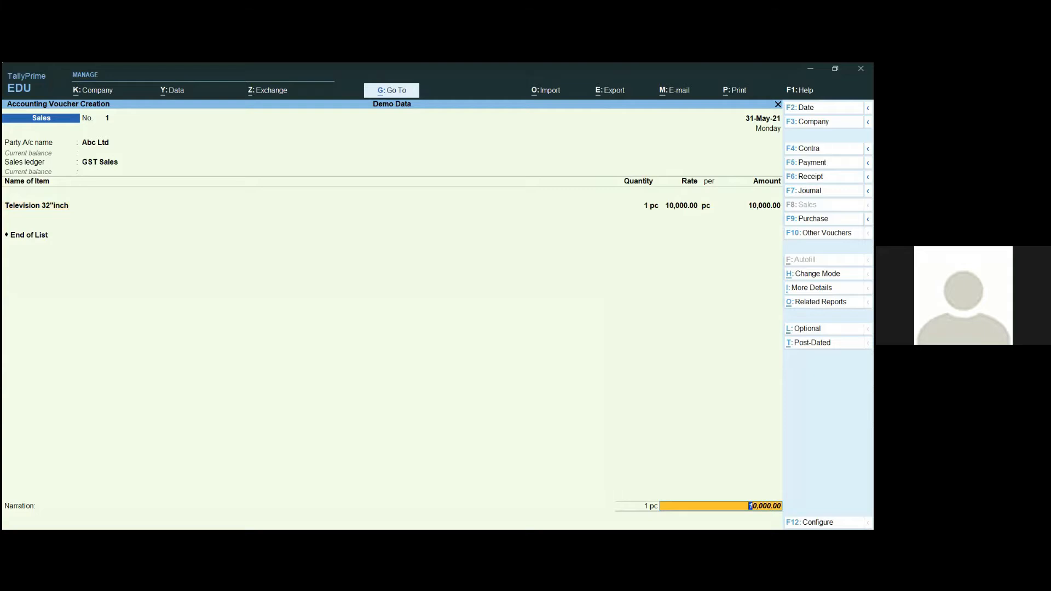
pyautogui.press('Return')
pyautogui.press('Return')
pyautogui.press('Return')
pyautogui.press('Return')
pyautogui.press('Return')
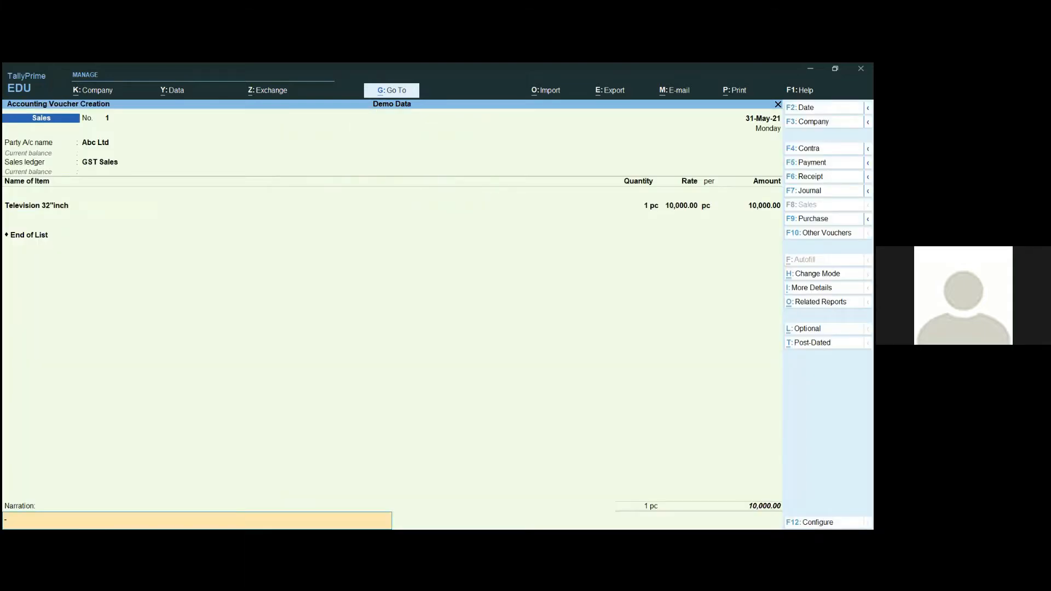
# Step: Recheck the television line's amount and save the sales voucher without a narration
pyautogui.press('BackSpace')
pyautogui.press('BackSpace')
pyautogui.press('BackSpace')
pyautogui.press('BackSpace')
pyautogui.press('BackSpace')
pyautogui.press('BackSpace')
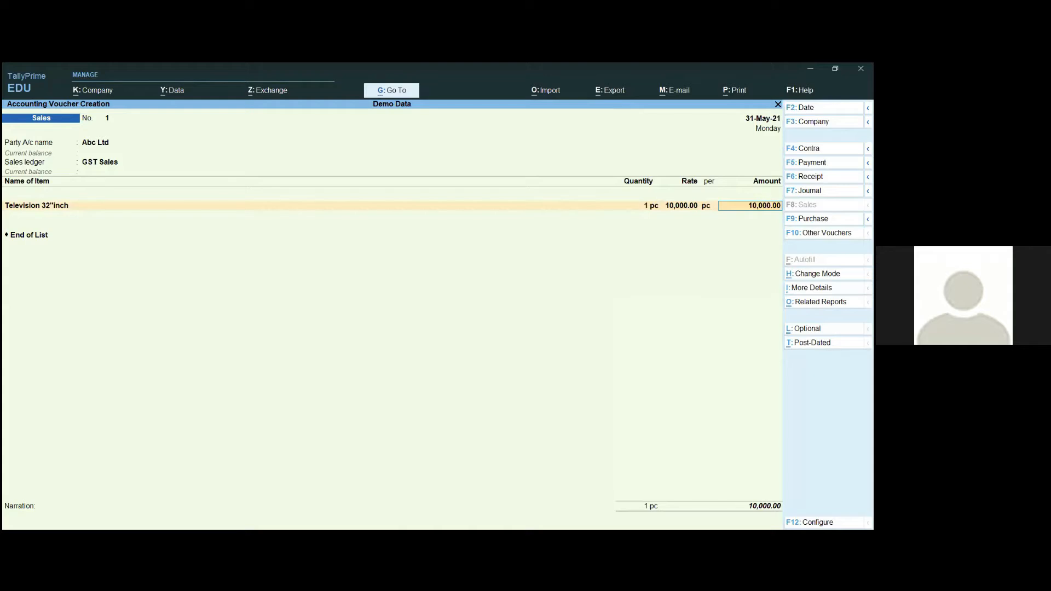
pyautogui.press('Return')
pyautogui.press('Return')
pyautogui.press('Return')
pyautogui.press('Return')
pyautogui.press('Return')
pyautogui.press('Return')
pyautogui.press('Return')
pyautogui.press('Return')
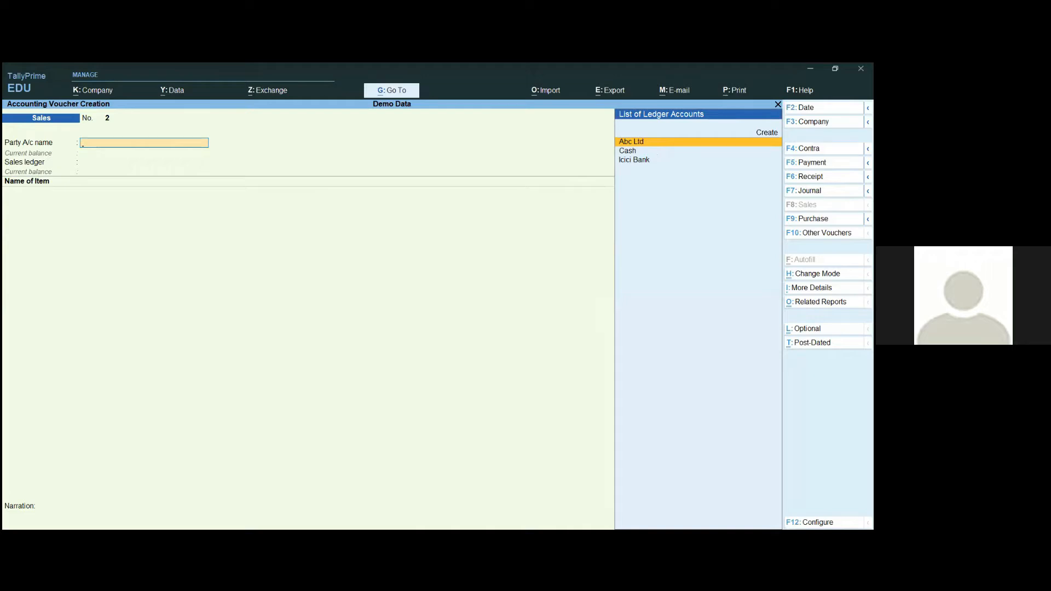
# Step: Leave the blank sales voucher and open the saved Abc Ltd sales voucher from the Day Book for alteration
pyautogui.press('Up')
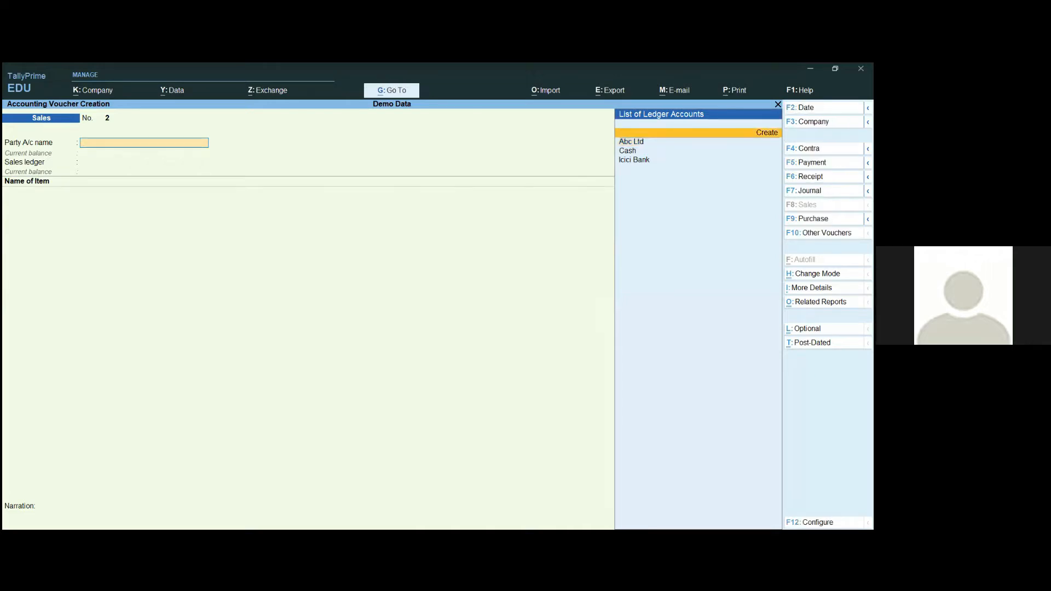
pyautogui.press('Escape')
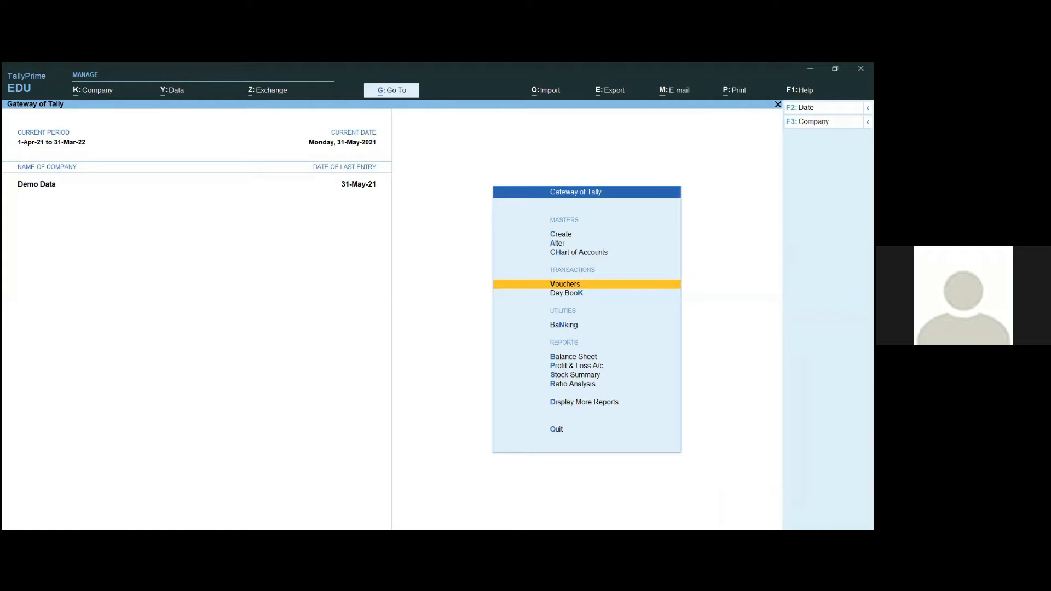
pyautogui.press('d')
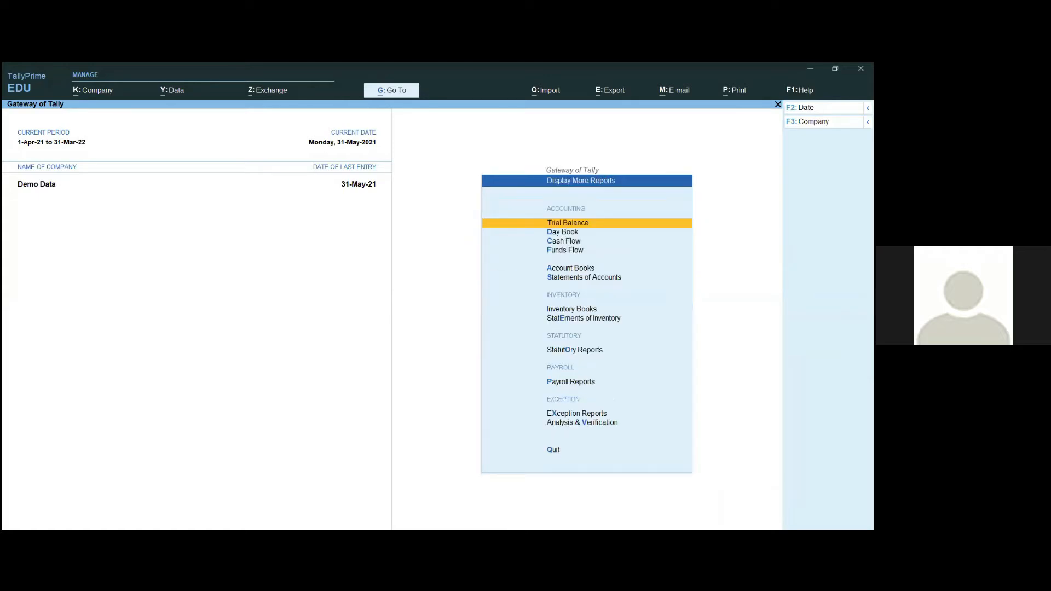
pyautogui.press('d')
pyautogui.press('Return')
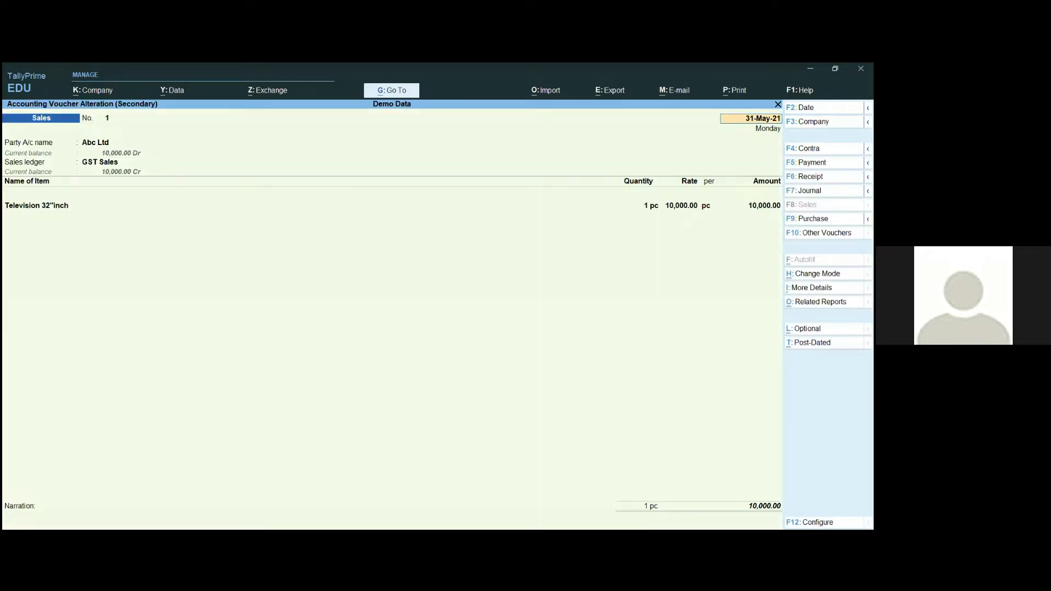
# Step: Review the voucher's dispatch details, party details, sales ledger and television line without changing them
pyautogui.press('Return')
pyautogui.press('Return')
pyautogui.press('Return')
pyautogui.hotkey('ctrl', 'a')
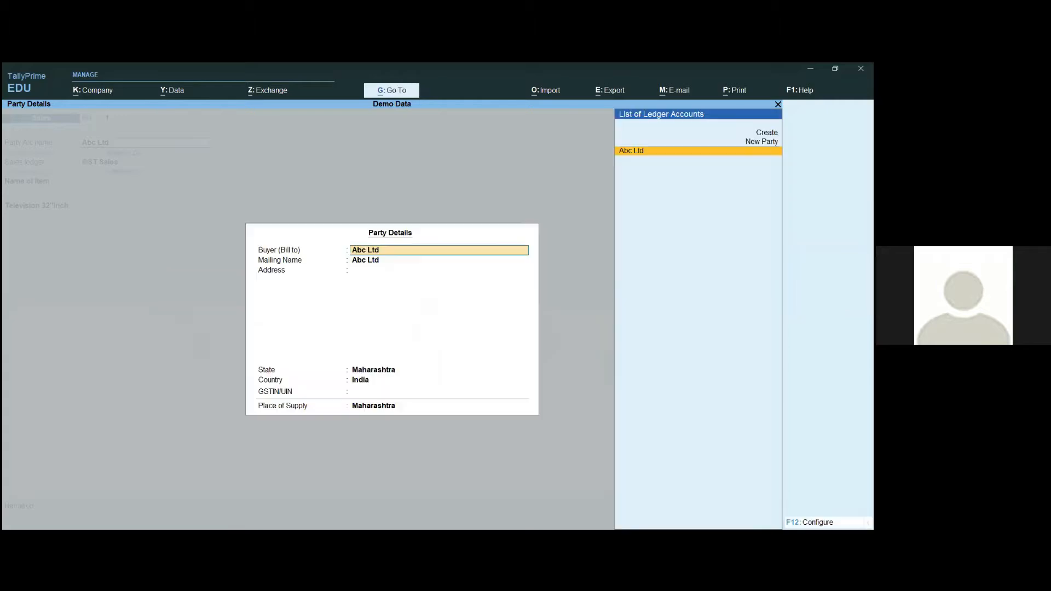
pyautogui.hotkey('ctrl', 'a')
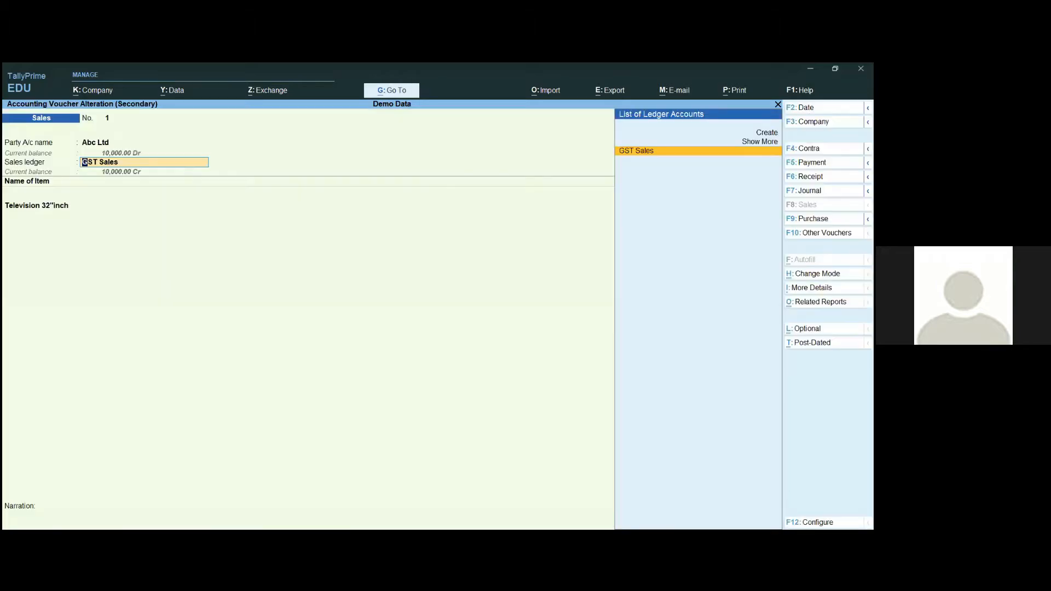
pyautogui.press('Return')
pyautogui.press('Return')
pyautogui.press('Return')
pyautogui.press('Return')
pyautogui.press('Return')
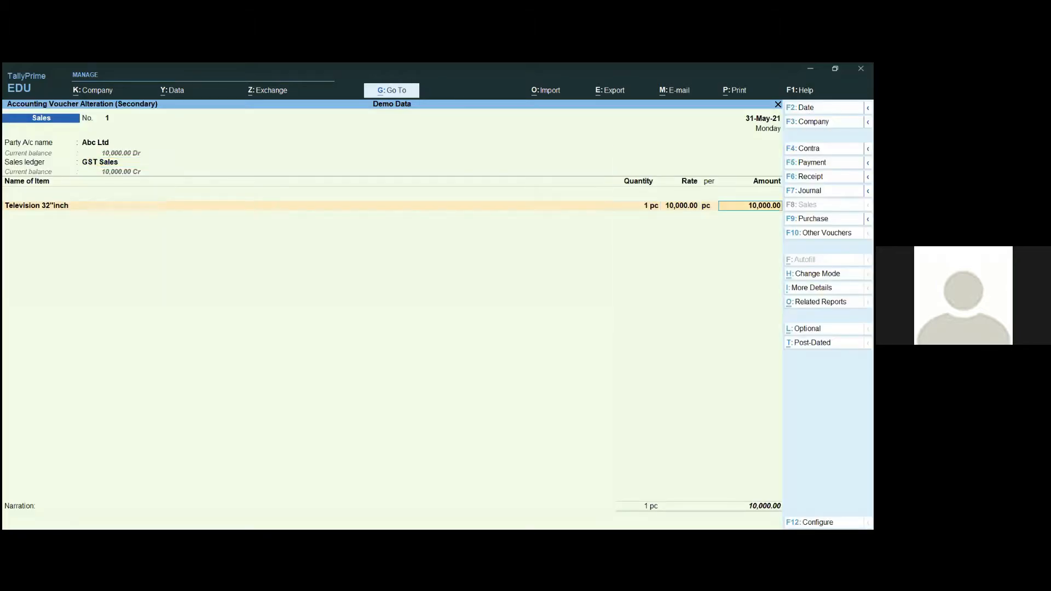
pyautogui.press('BackSpace')
pyautogui.press('BackSpace')
pyautogui.press('BackSpace')
pyautogui.press('BackSpace')
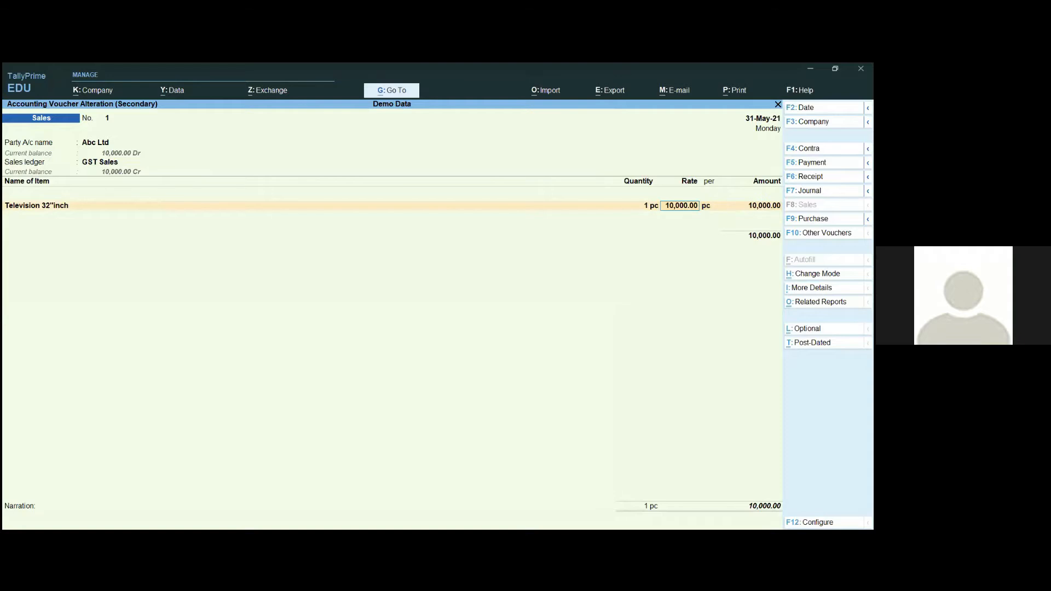
# Step: Open the Television 32"inch stock item master from the voucher to check its image, and accept it unchanged
pyautogui.press('ctrl')
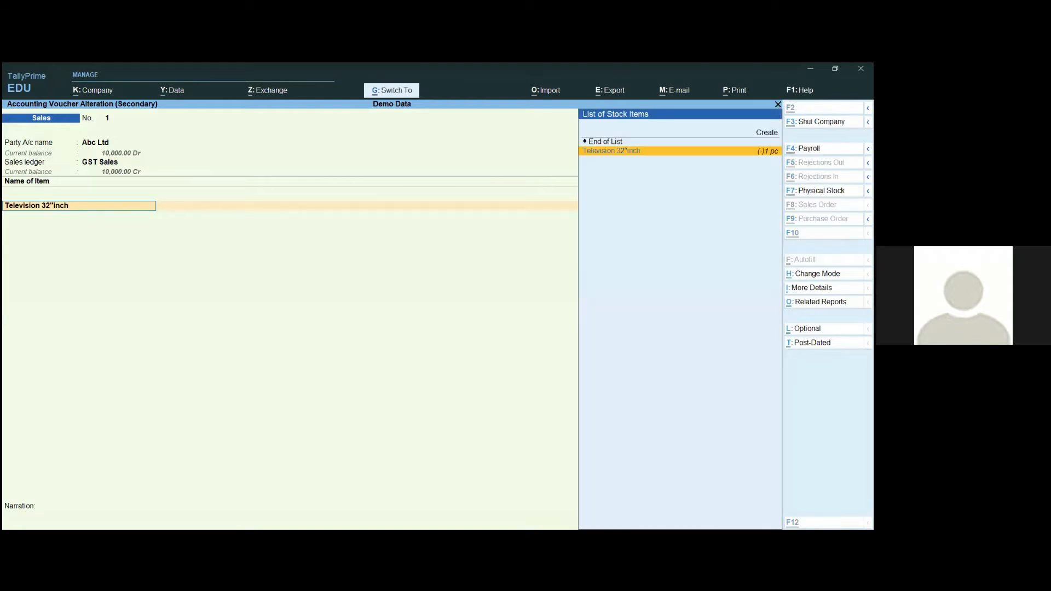
pyautogui.hotkey('ctrl', 'Return')
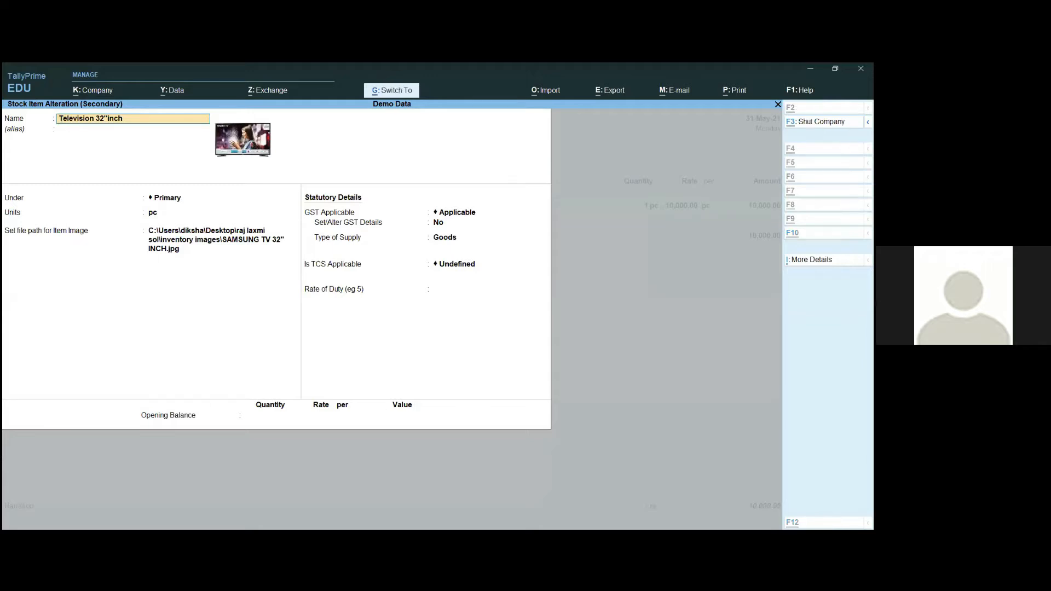
pyautogui.hotkey('ctrl', 'a')
# Step: Go back through the Abc Ltd dispatch and party details, accept them unchanged, and return to the item line
pyautogui.press('BackSpace')
pyautogui.press('BackSpace')
pyautogui.press('BackSpace')
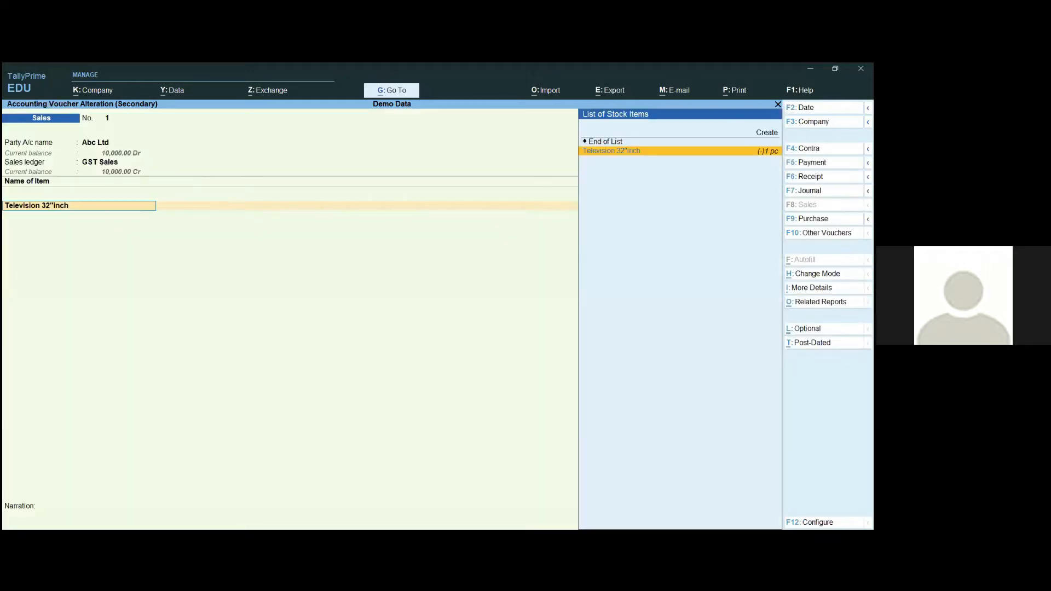
pyautogui.press('Return')
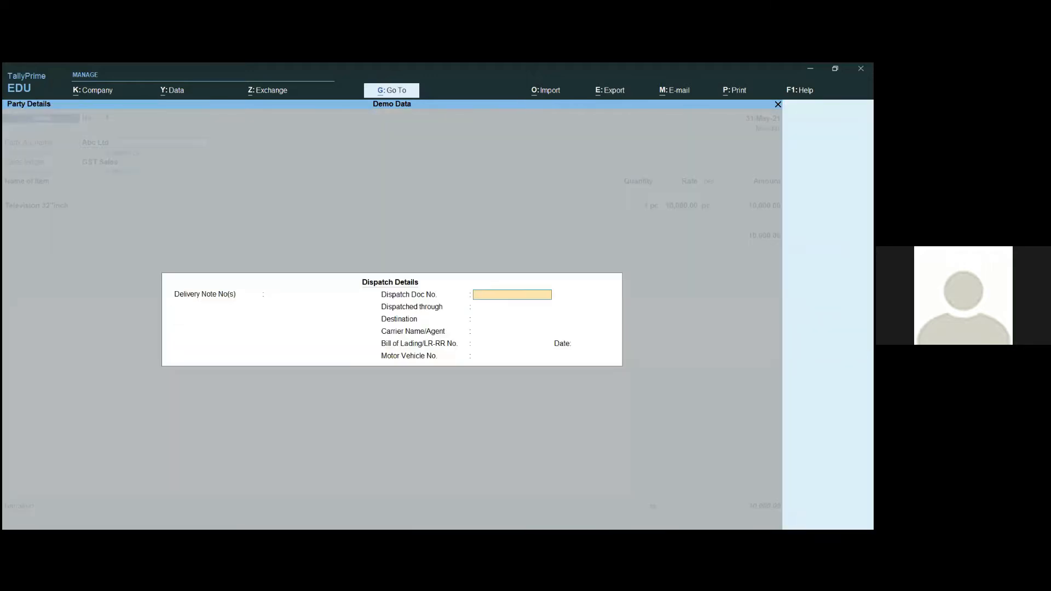
pyautogui.hotkey('ctrl', 'a')
pyautogui.hotkey('ctrl', 'a')
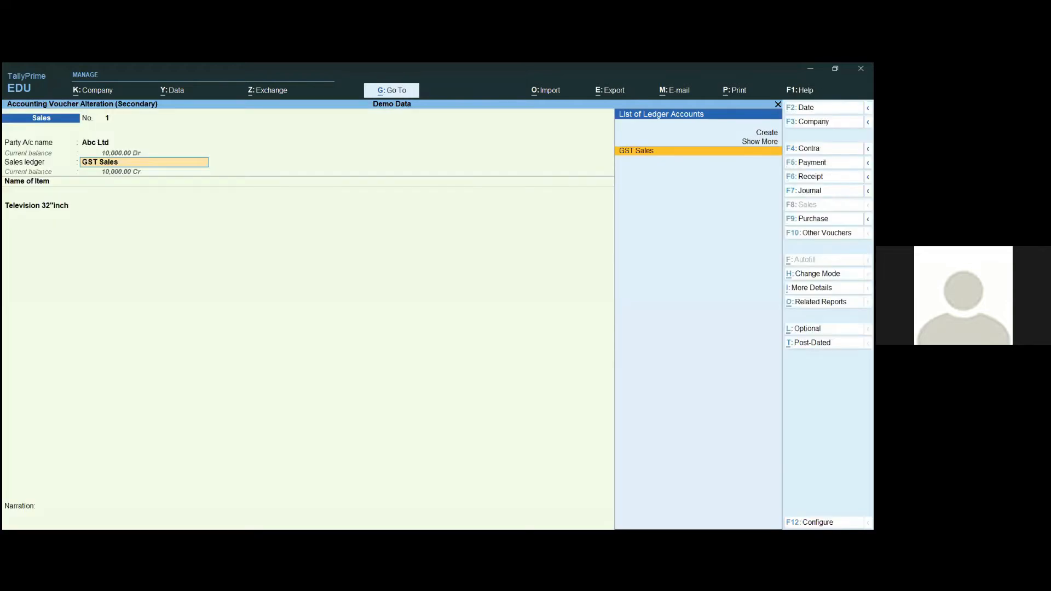
pyautogui.press('Return')
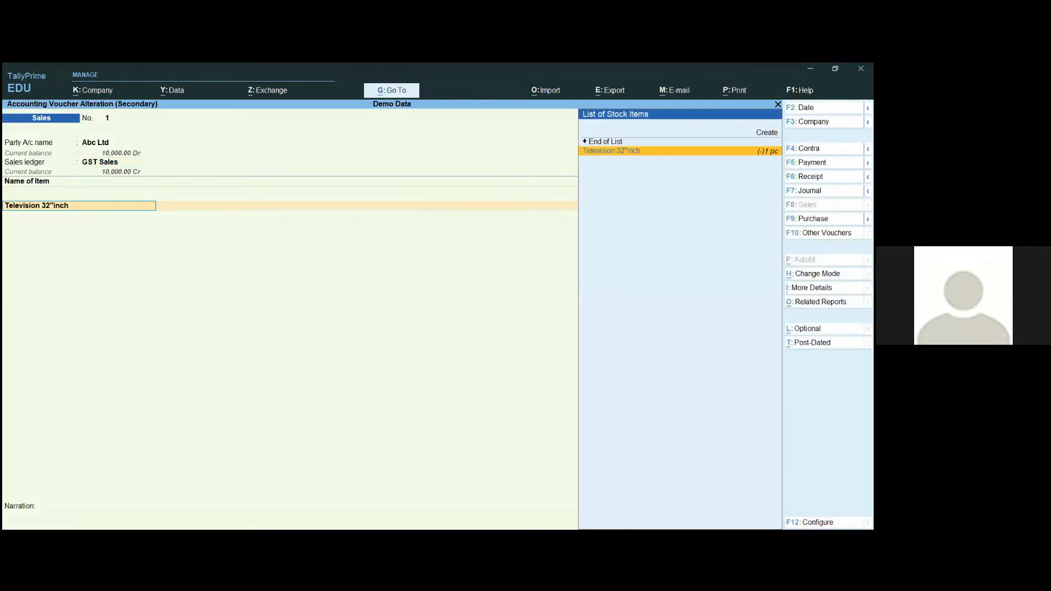
# Step: Keep the television line unchanged, end the item list and accept the bill-wise details for Abc Ltd as New Ref
pyautogui.press('Return')
pyautogui.press('Return')
pyautogui.press('Return')
pyautogui.press('Return')
pyautogui.press('Return')
pyautogui.press('Return')
pyautogui.press('Return')
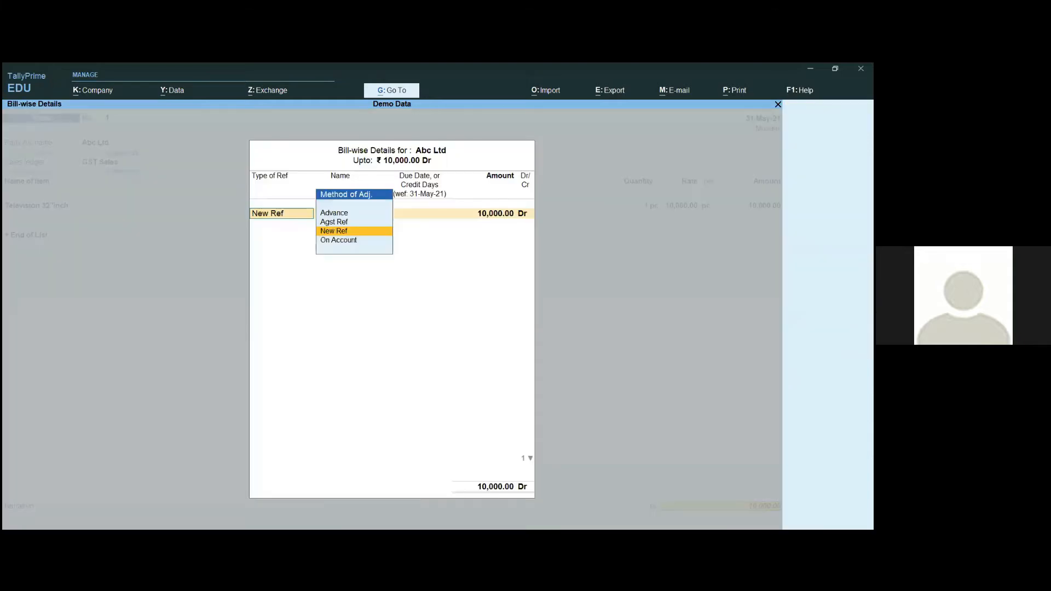
pyautogui.hotkey('ctrl', 'a')
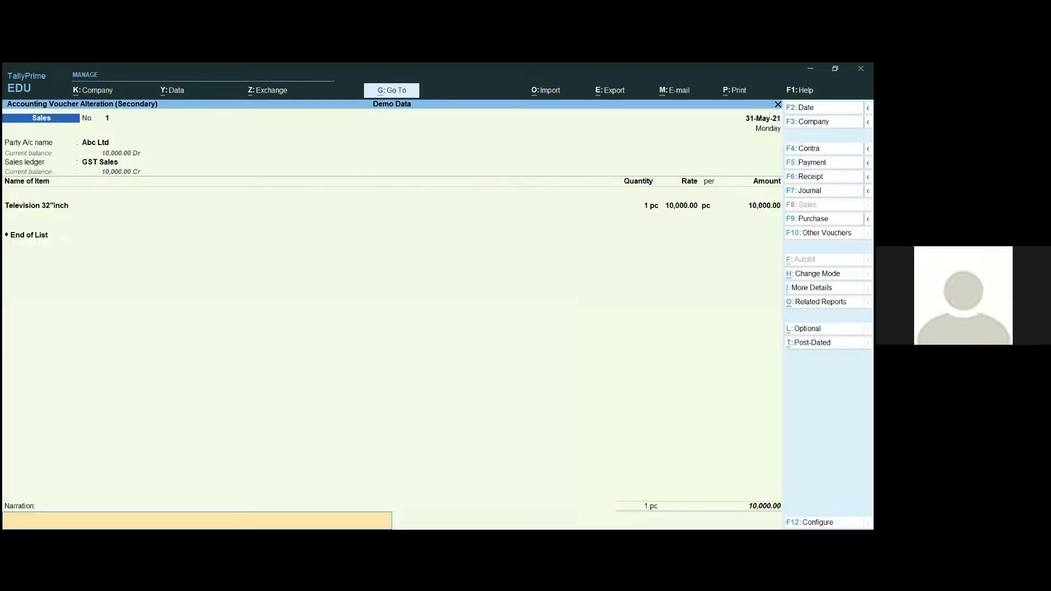
# Step: Check the item image option in the voucher configuration and display the Television 32"inch item's image from the voucher
pyautogui.press('F12')
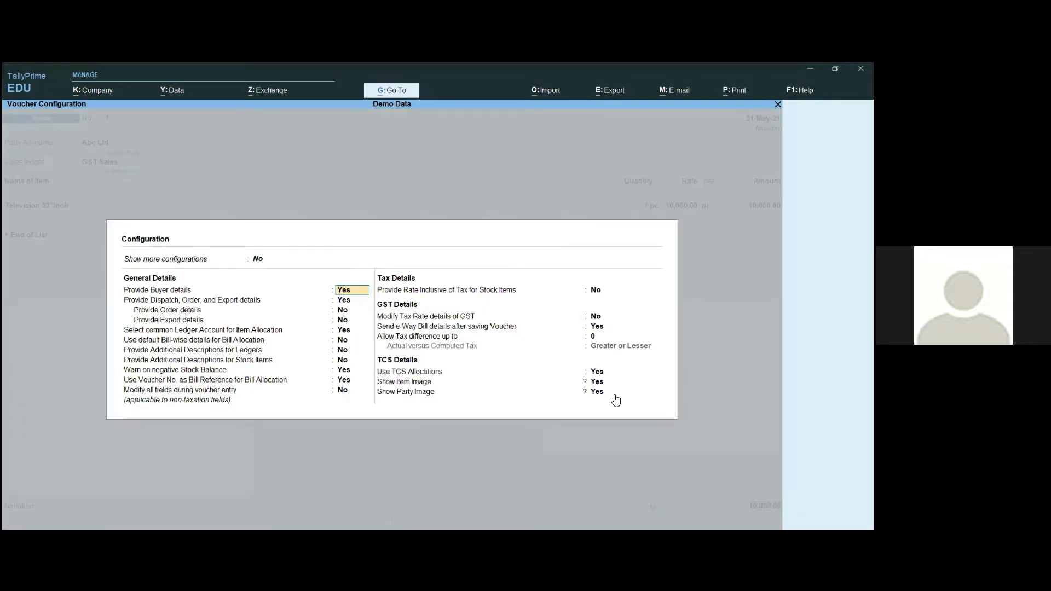
pyautogui.hotkey('ctrl', 'a')
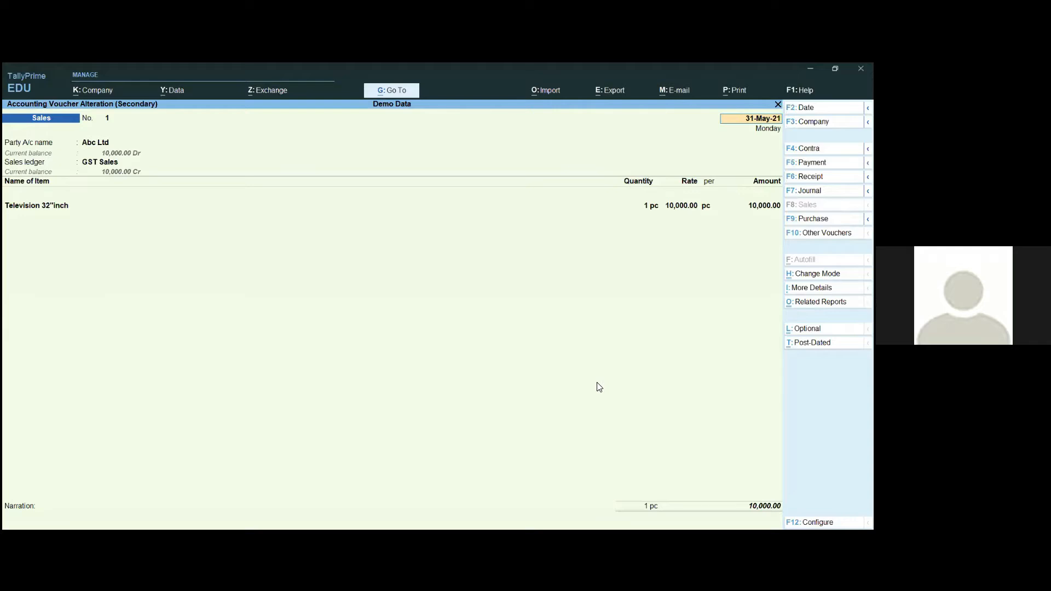
pyautogui.click(24, 211)
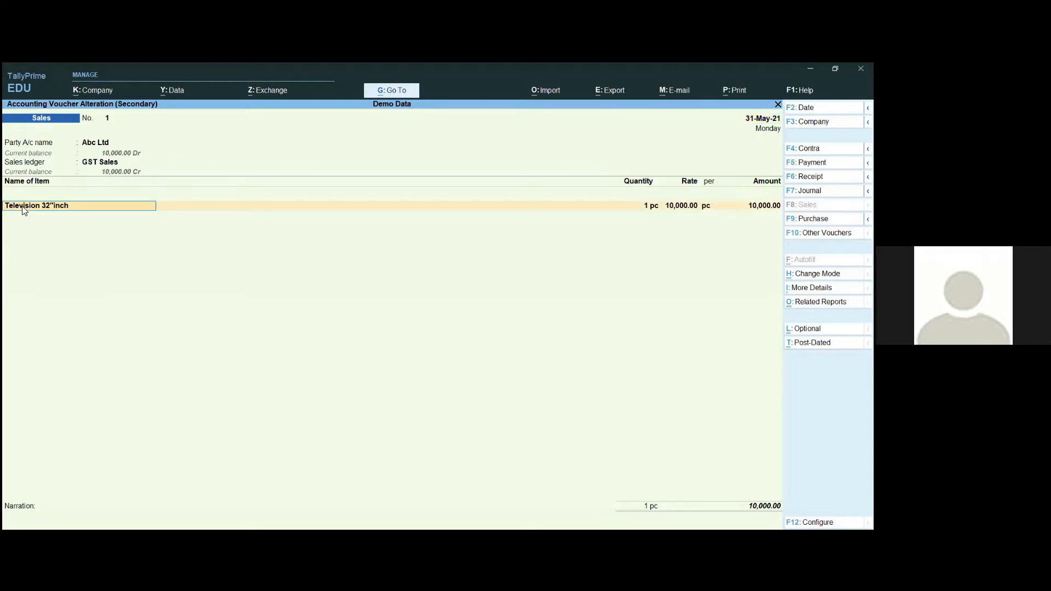
pyautogui.click(24, 210)
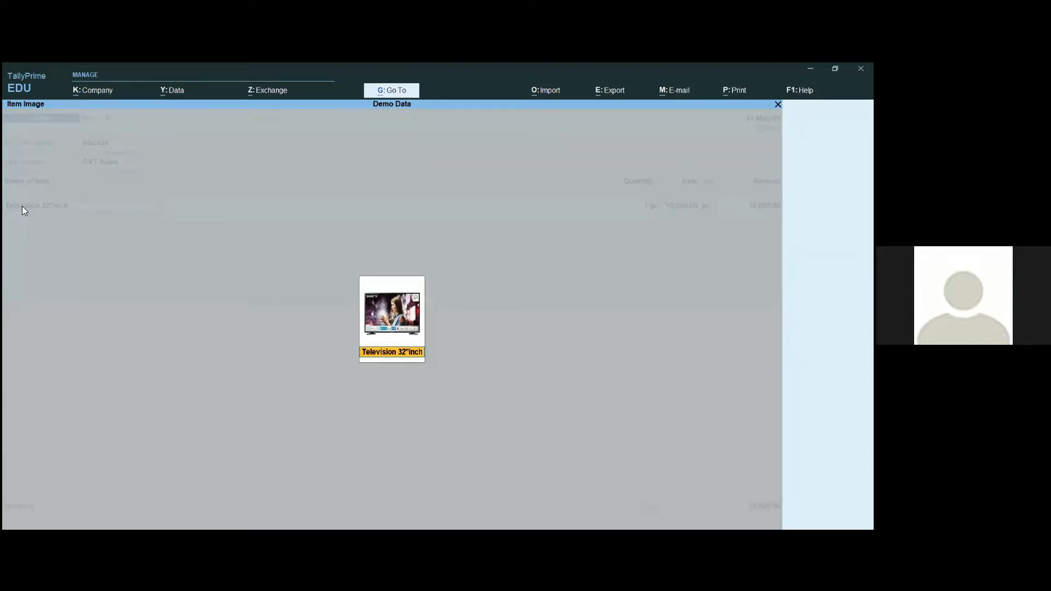
pyautogui.press('Return')
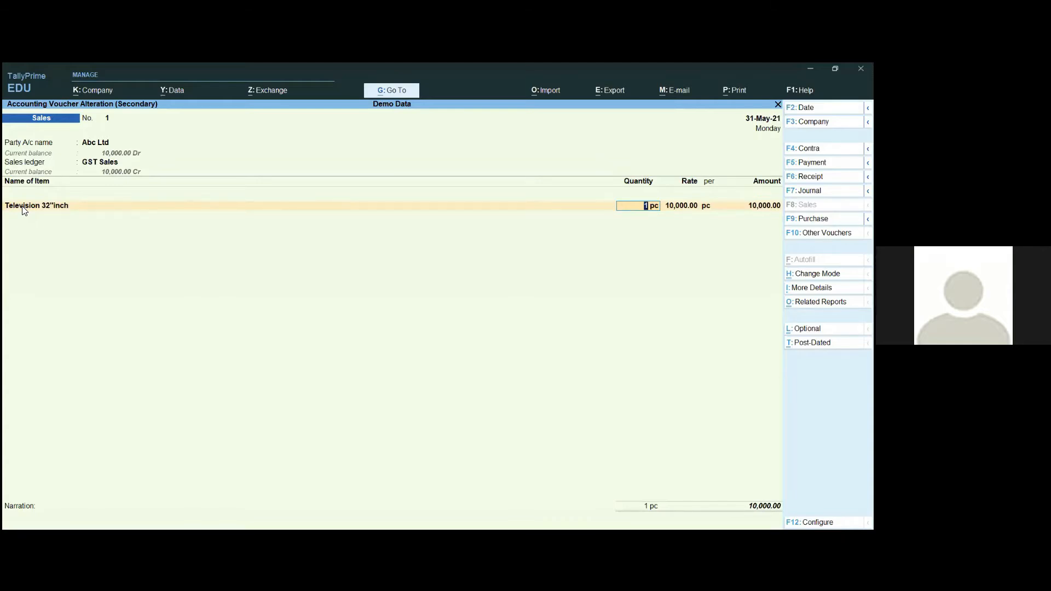
# Step: Save the altered sales voucher and return to the Gateway of Tally
pyautogui.press('ctrl')
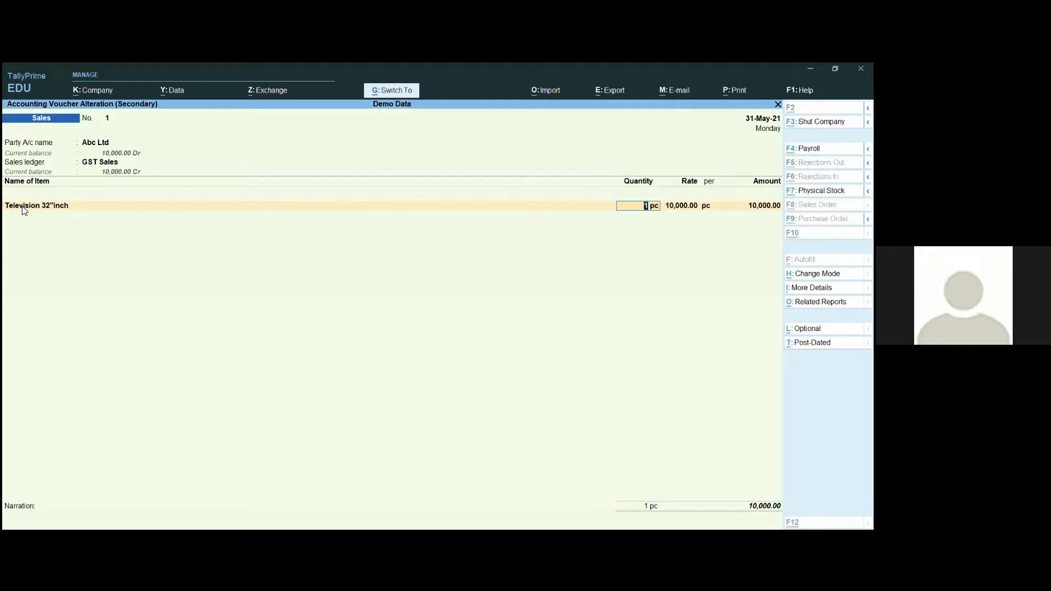
pyautogui.hotkey('ctrl', 'a')
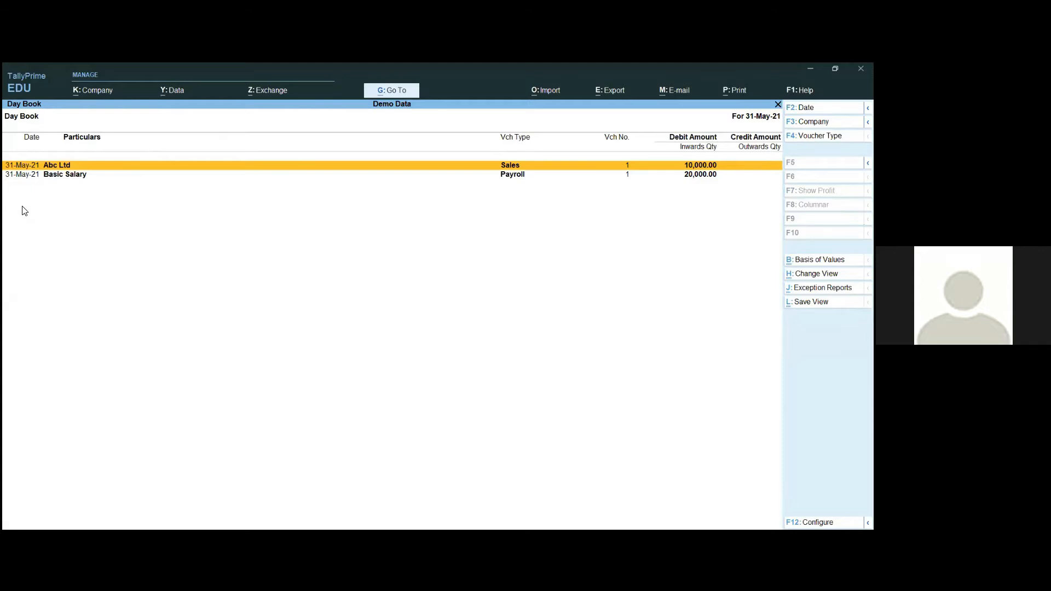
pyautogui.press('Escape')
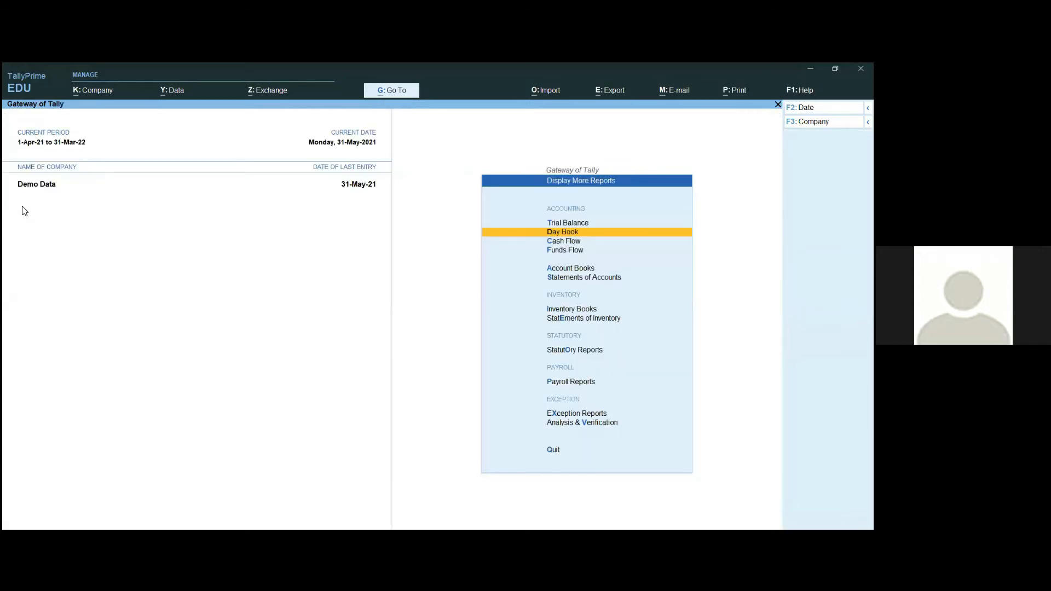
pyautogui.press('Escape')
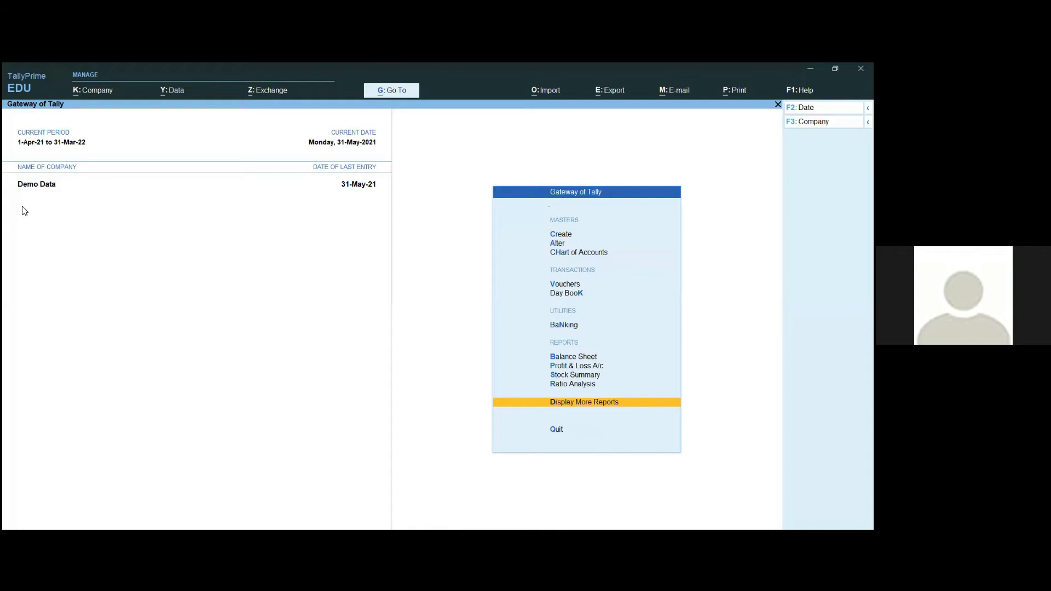
# Step: Create a new ledger master named Larsen& Toubro, leaving its alias blank
pyautogui.press('Up')
pyautogui.press('Up')
pyautogui.press('Up')
pyautogui.press('Up')
pyautogui.press('Up')
pyautogui.press('Up')
pyautogui.press('Up')
pyautogui.press('Up')
pyautogui.press('Up')
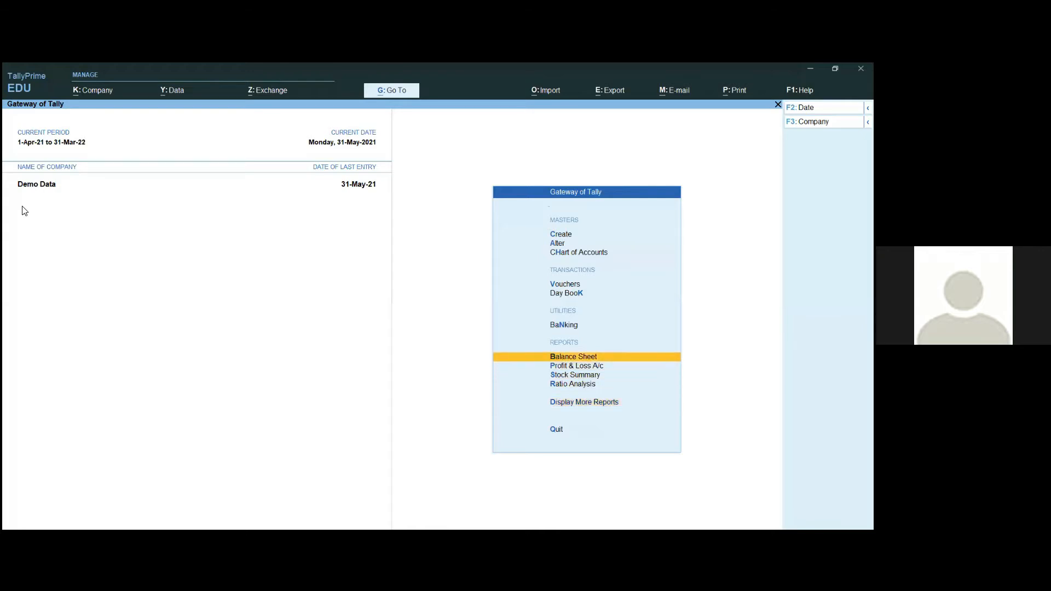
pyautogui.press('Up')
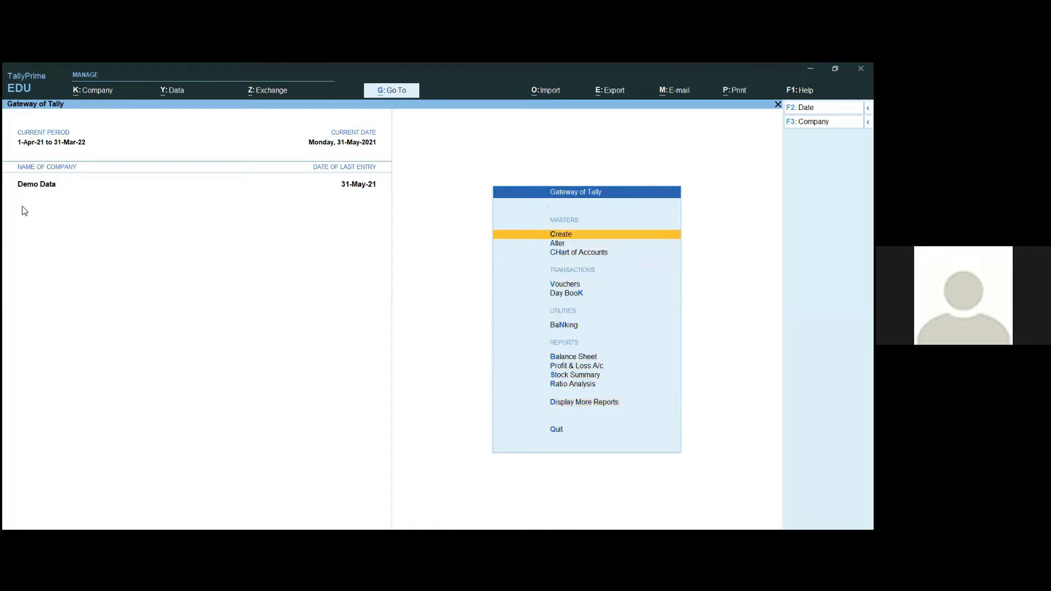
pyautogui.press('Return')
pyautogui.press('Down')
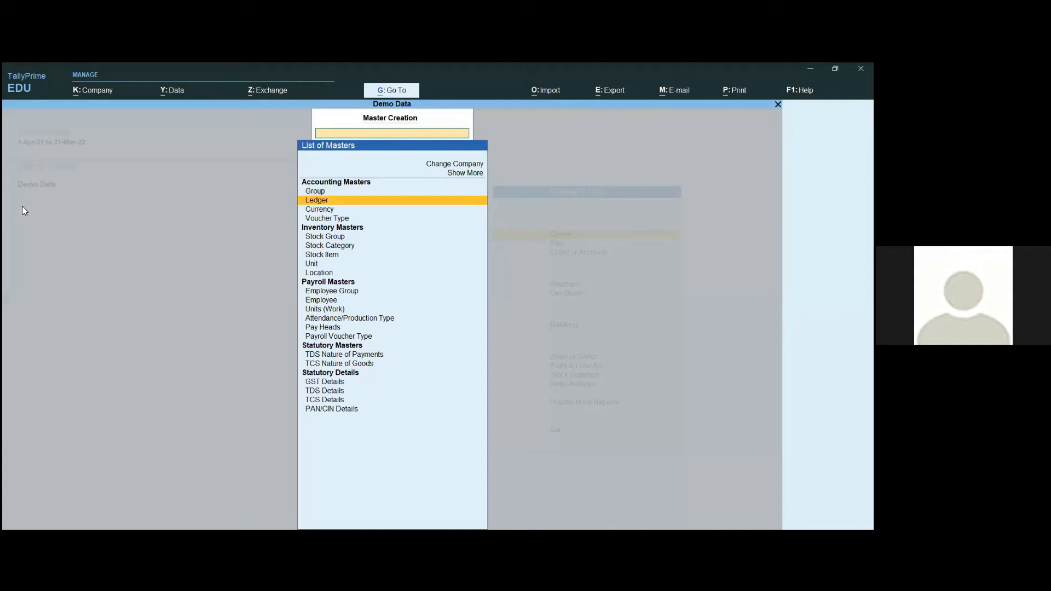
pyautogui.press('Return')
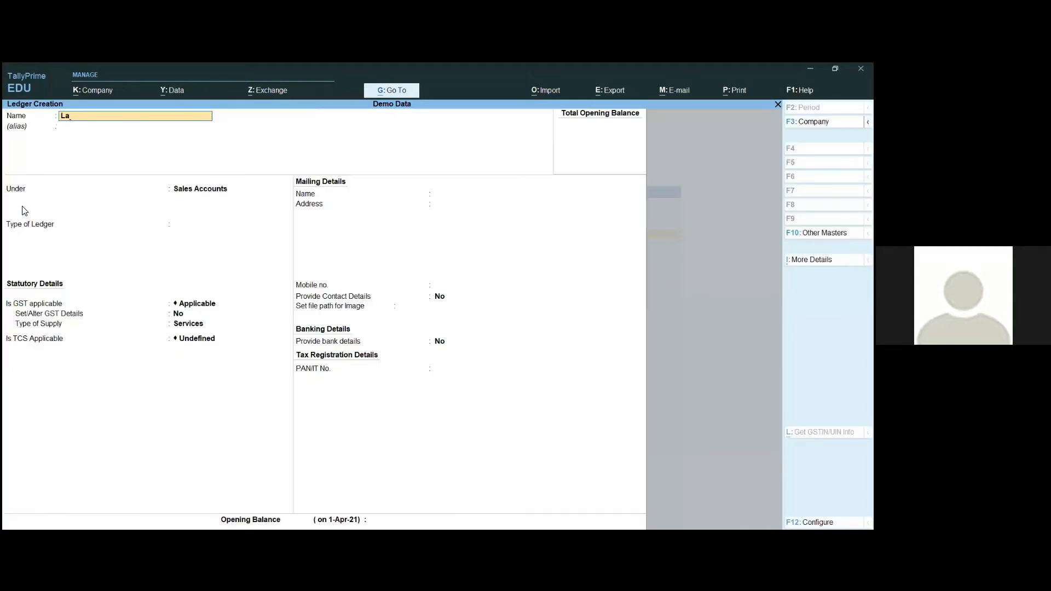
pyautogui.write('Larsen& Toubro')
pyautogui.press('Return')
pyautogui.press('Return')
# Step: Place the Larsen& Toubro ledger under the Sundry Debtors group
pyautogui.write('D')
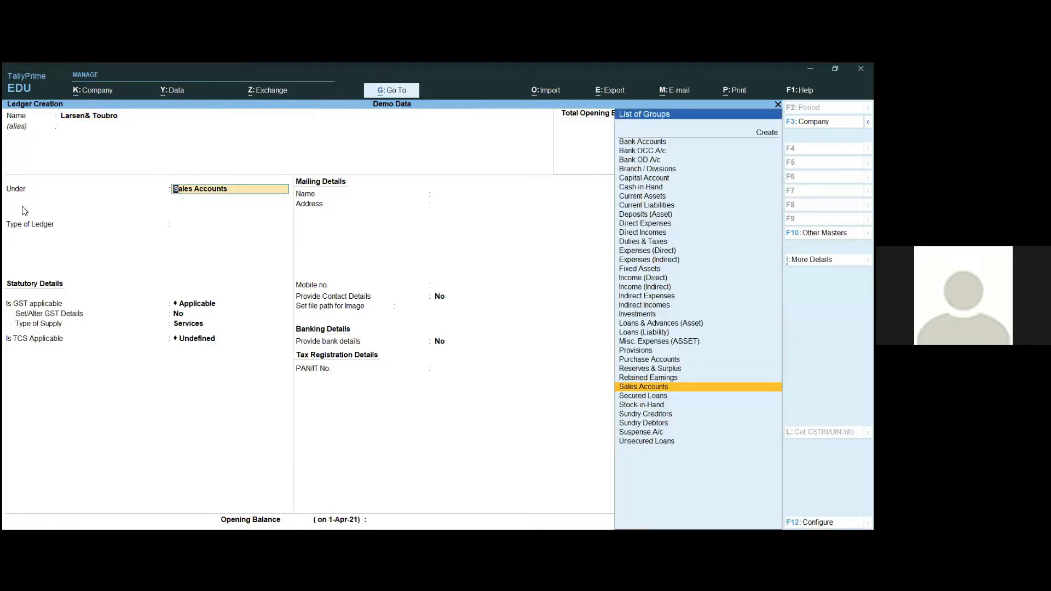
pyautogui.write('e')
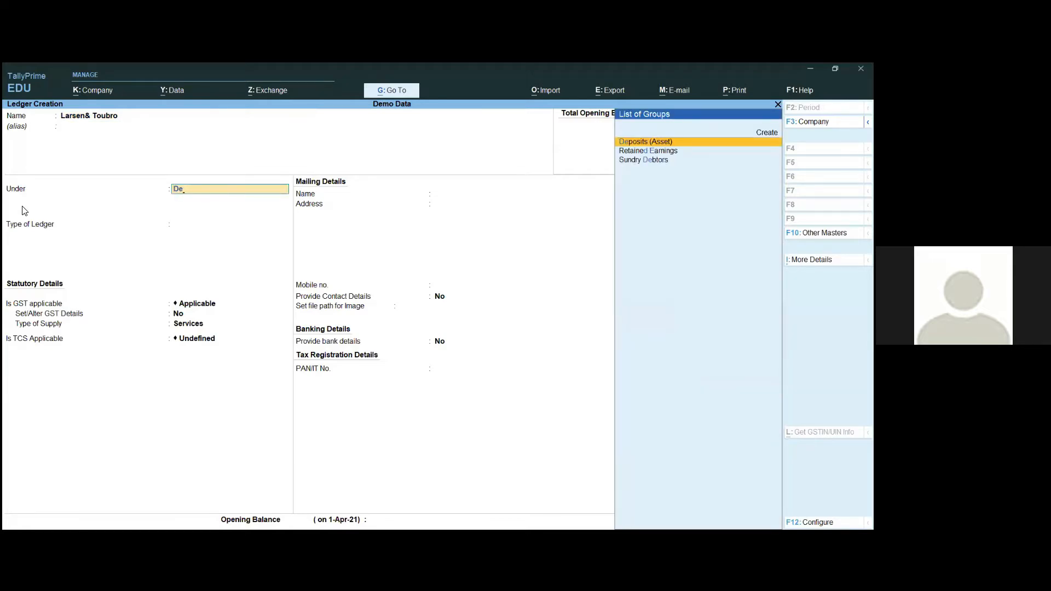
pyautogui.press('Down')
pyautogui.press('Down')
pyautogui.press('Return')
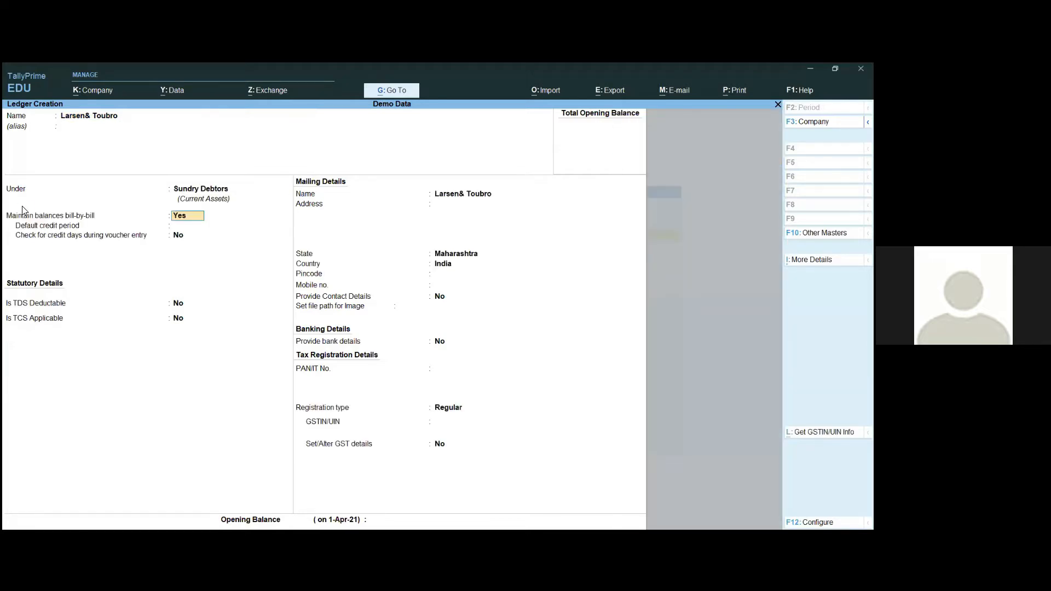
# Step: Accept the ledger's default bill-by-bill, TDS, TCS and mailing details with Maharashtra, India, and no contact details
pyautogui.press('Return')
pyautogui.press('Return')
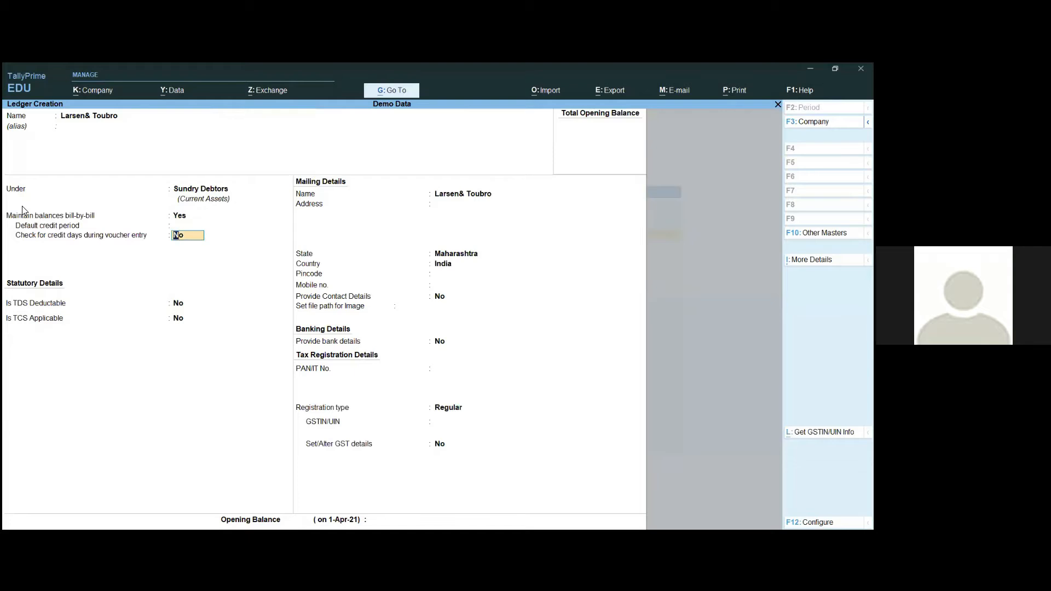
pyautogui.press('Return')
pyautogui.press('Return')
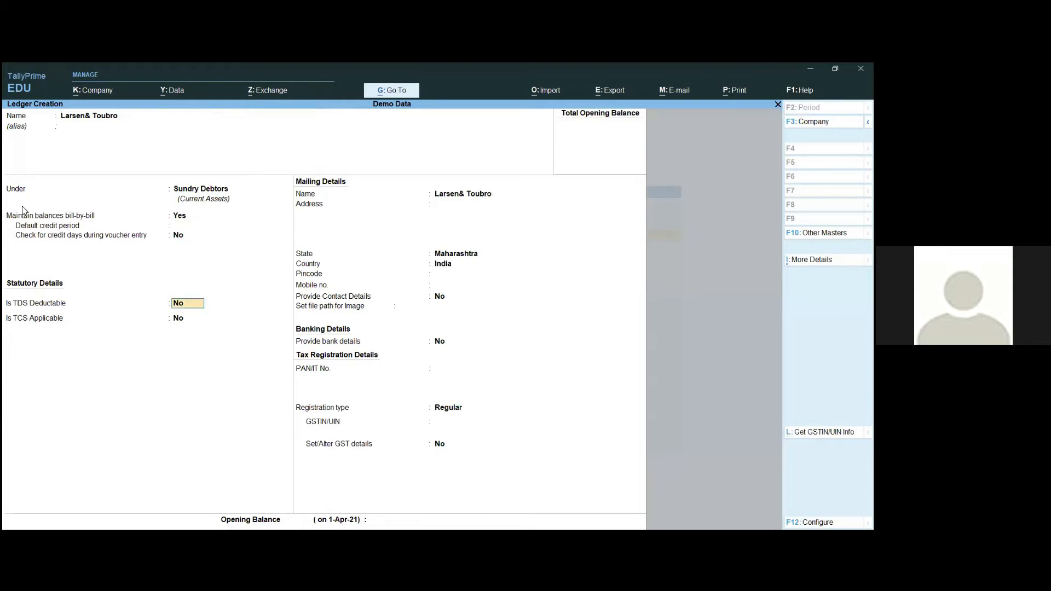
pyautogui.press('Return')
pyautogui.press('Return')
pyautogui.press('Return')
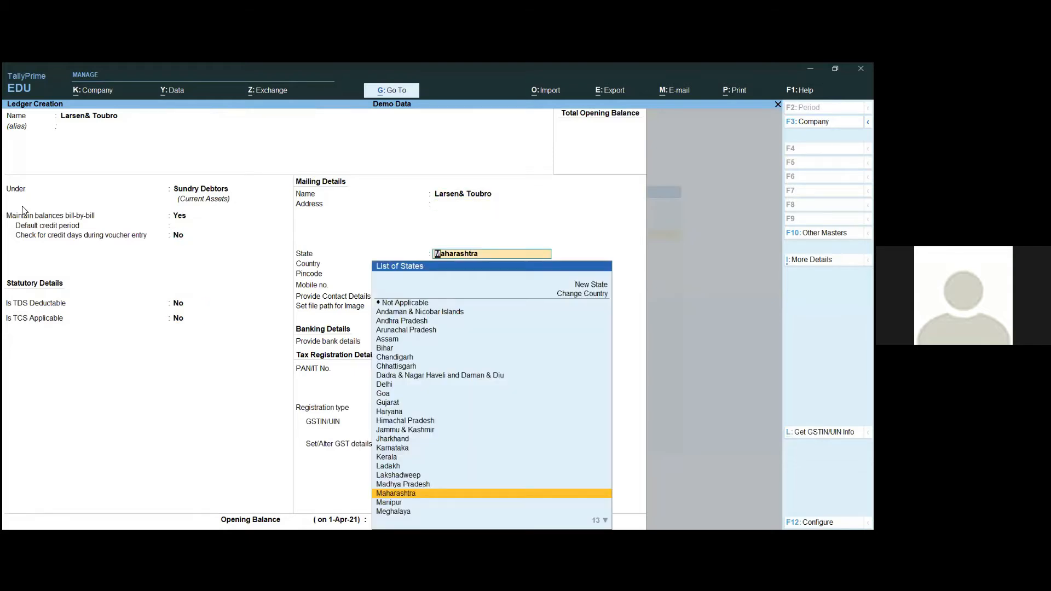
pyautogui.press('Return')
pyautogui.press('Return')
pyautogui.press('Return')
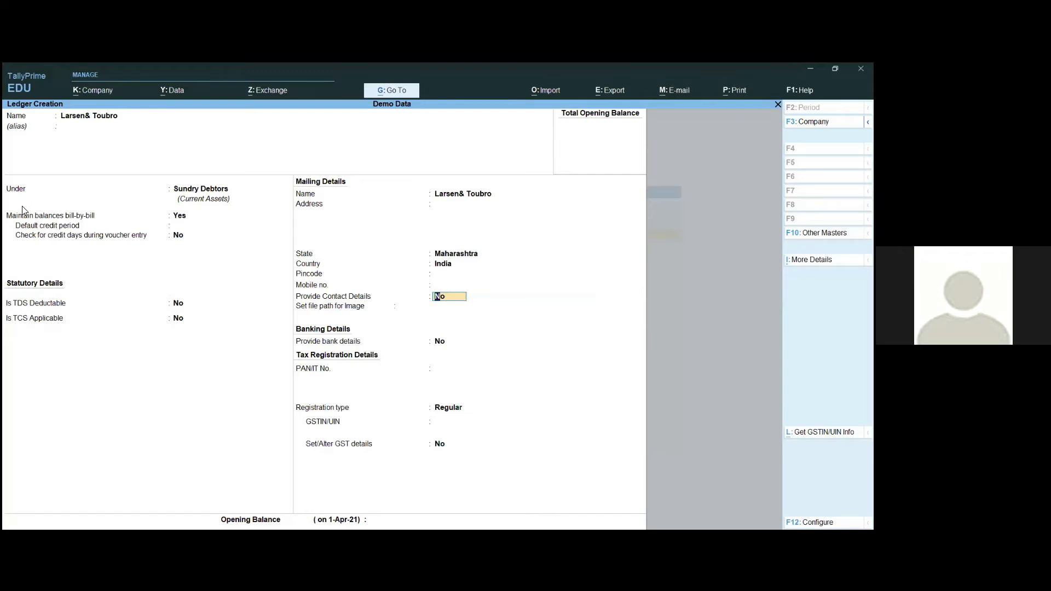
pyautogui.press('Return')
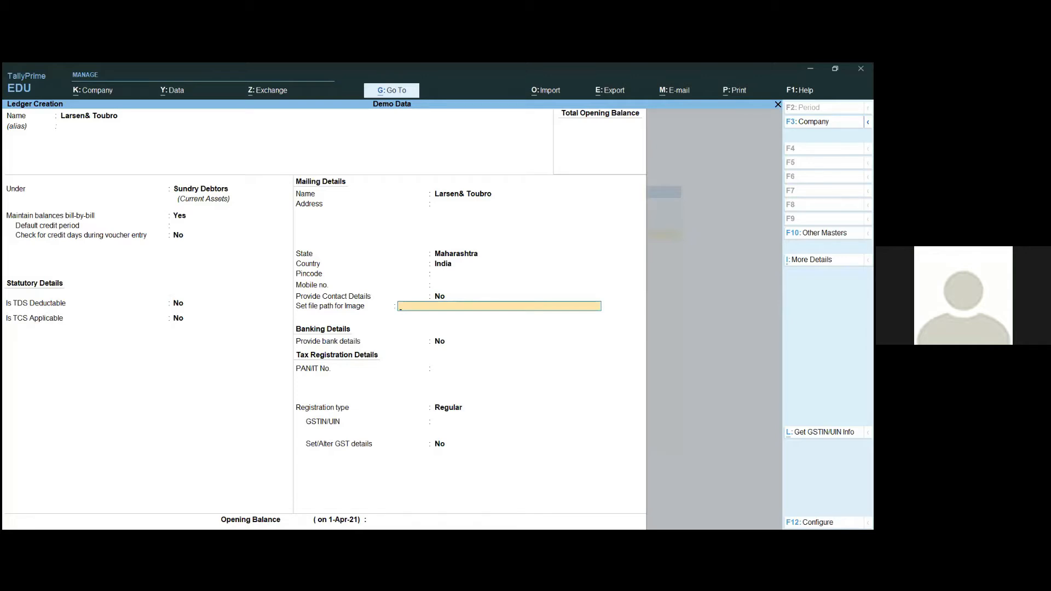
# Step: Set the ledger's image file to Larsen & toubro.jpg from the party images folder
pyautogui.press('Return')
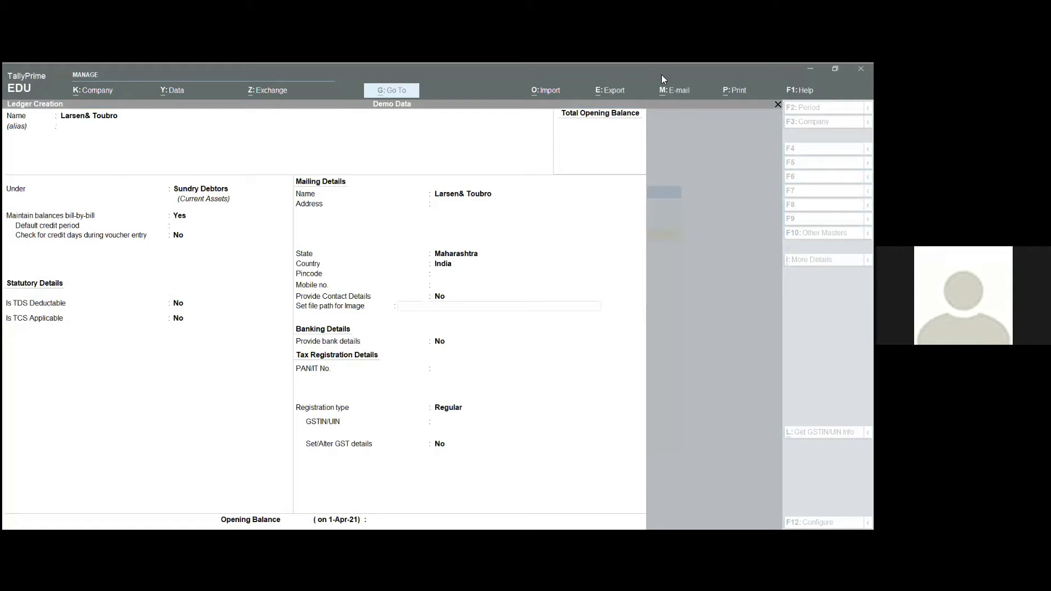
pyautogui.doubleClick(590, 86)
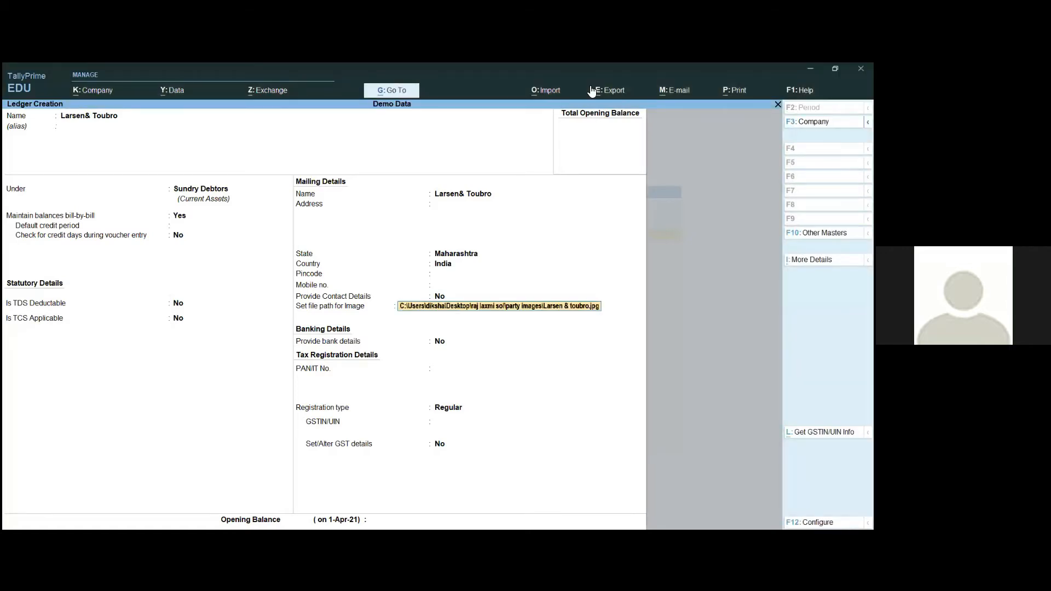
pyautogui.press('Return')
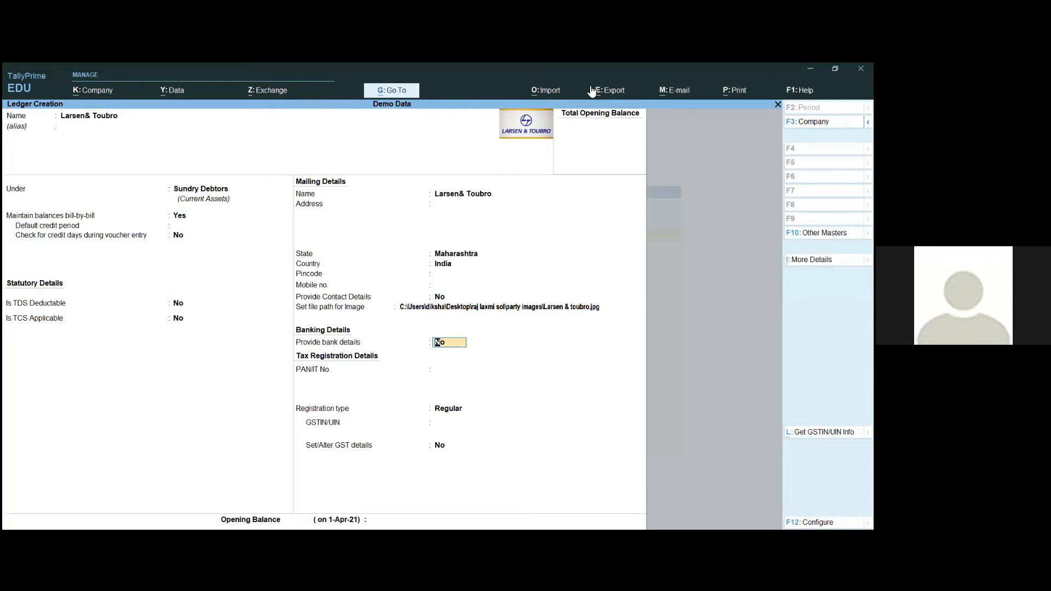
# Step: Save the Larsen& Toubro ledger and return to the Gateway of Tally
pyautogui.press('ctrl')
pyautogui.hotkey('ctrl', 'a')
pyautogui.press('Escape')
pyautogui.press('y')
pyautogui.press('Escape')
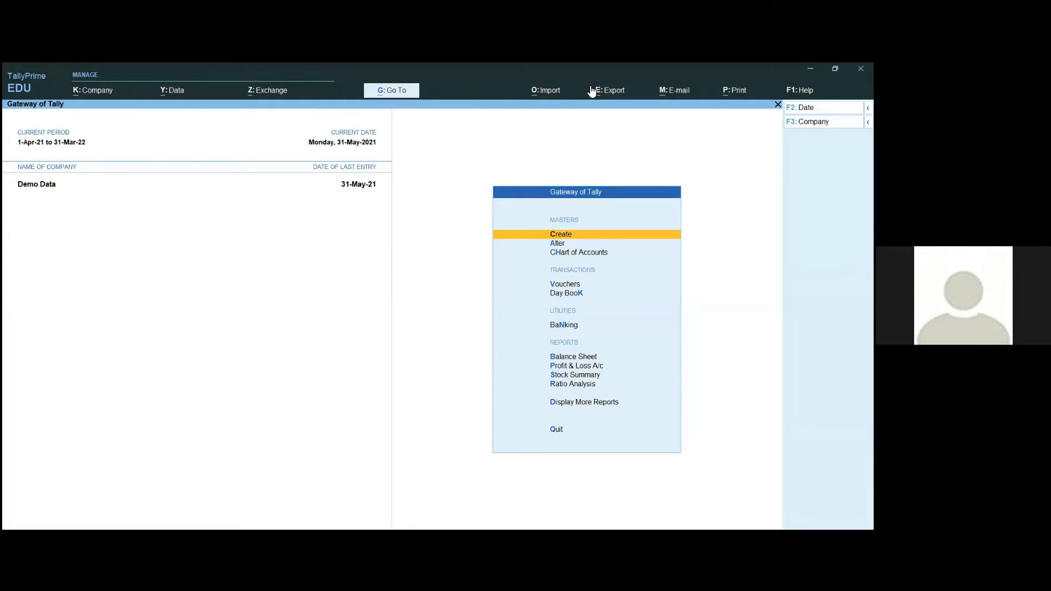
# Step: Start a sales voucher with Larsen& Toubro as the party and continue past its party image
pyautogui.press('v')
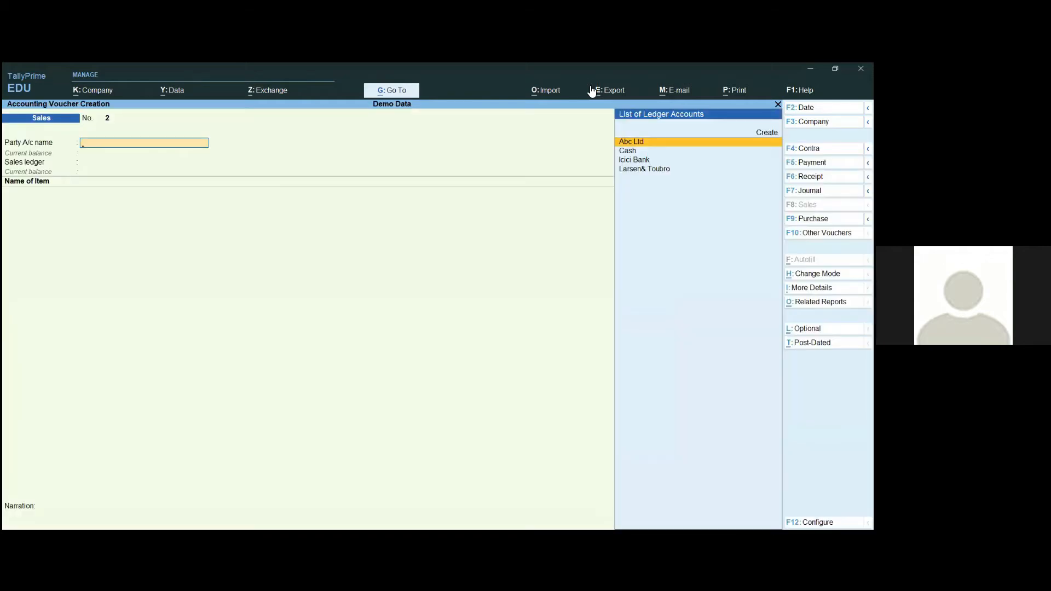
pyautogui.press('Down')
pyautogui.press('Down')
pyautogui.press('Down')
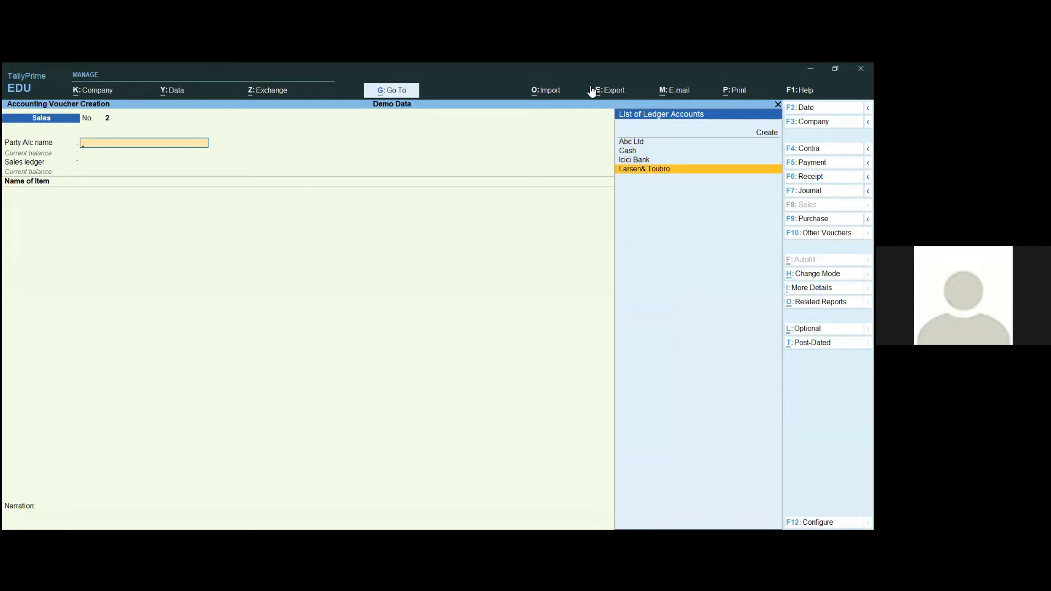
pyautogui.press('Return')
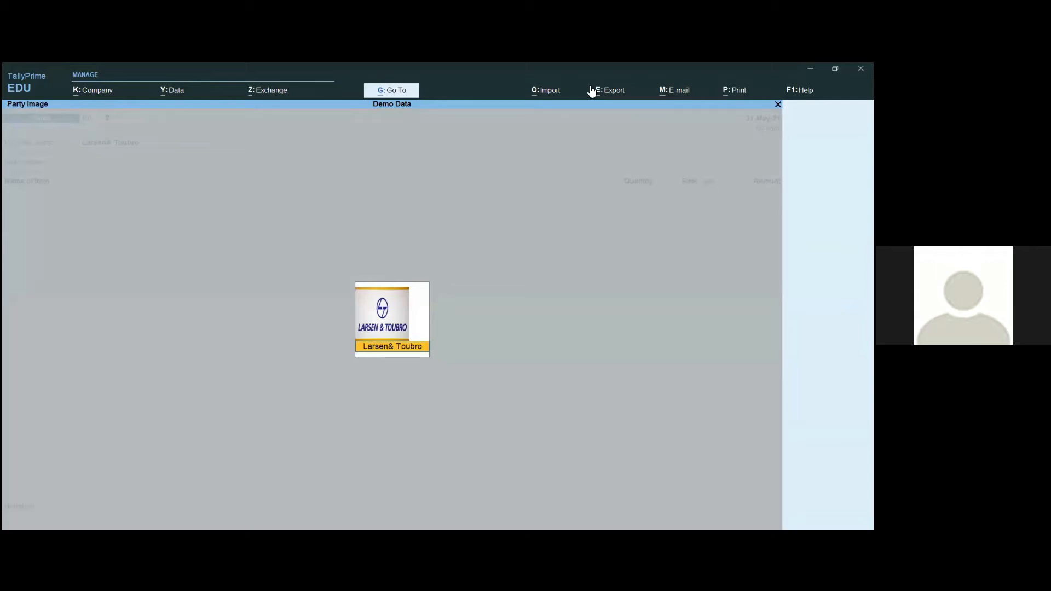
pyautogui.press('Return')
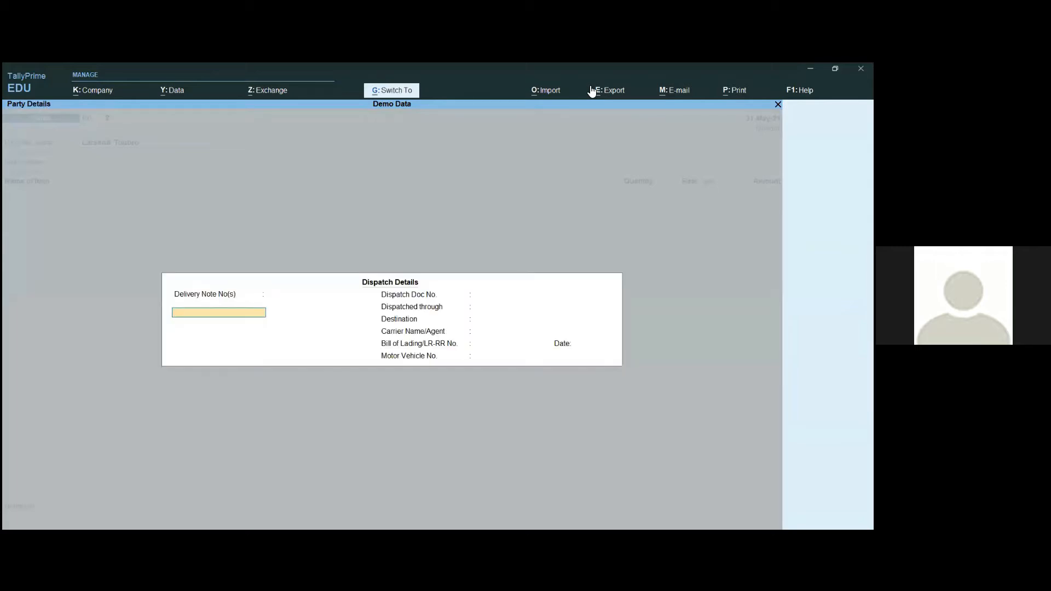
# Step: Accept the dispatch and party details unchanged and choose GST Sales as the sales ledger
pyautogui.hotkey('ctrl', 'a')
pyautogui.press('Return')
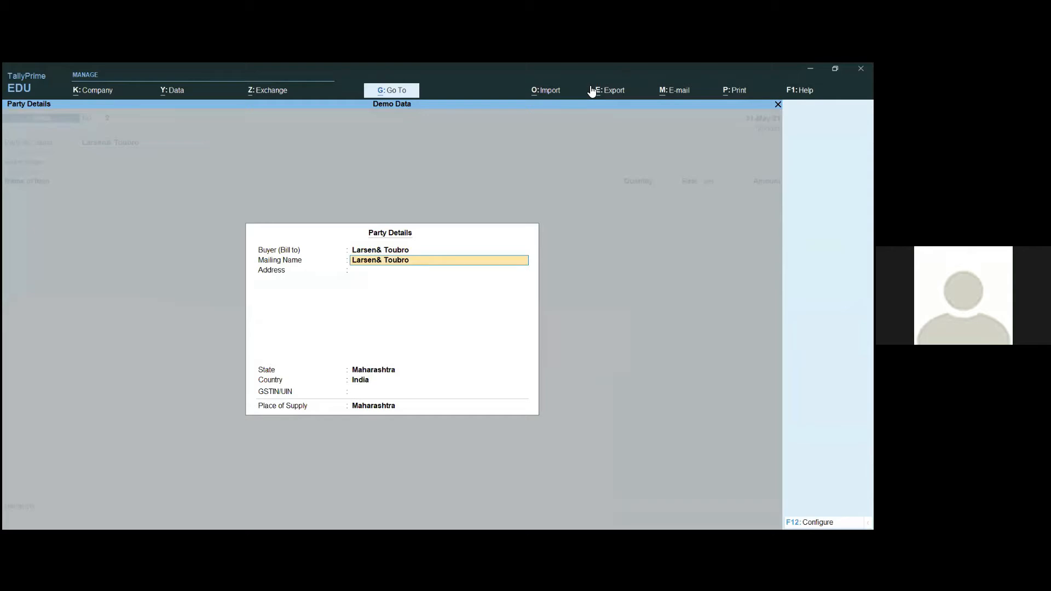
pyautogui.hotkey('ctrl', 'a')
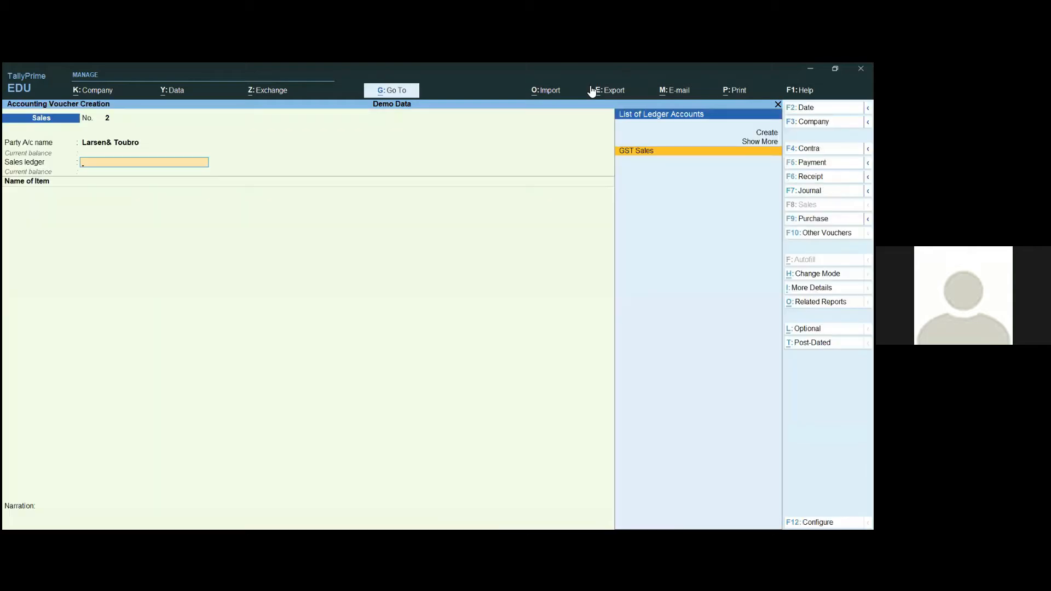
pyautogui.press('Return')
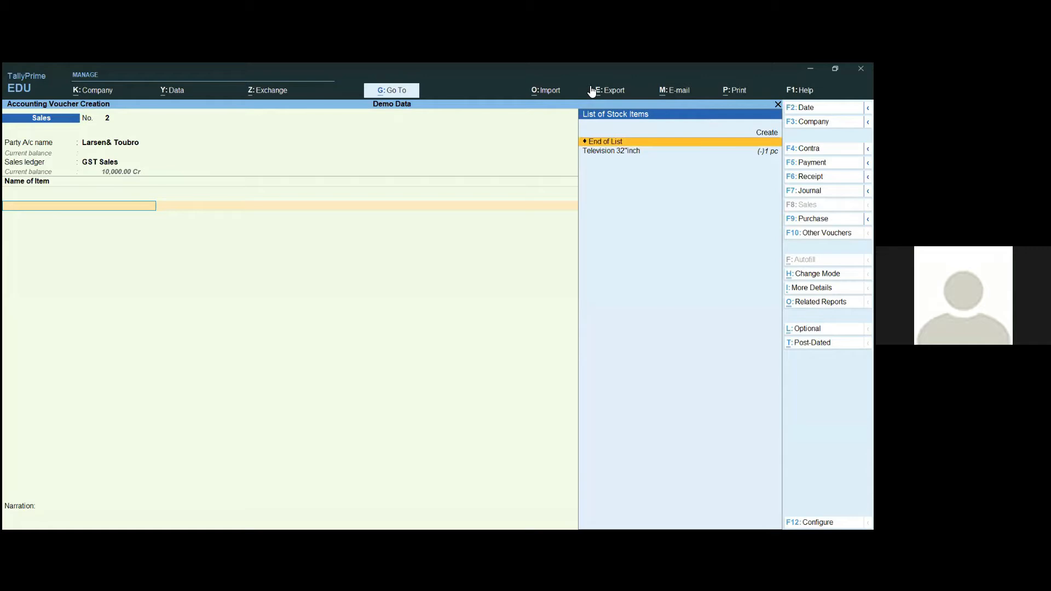
# Step: Add the Television 32"inch item with a quantity of 2 pc at a rate of 10,000.00 per pc
pyautogui.press('Down')
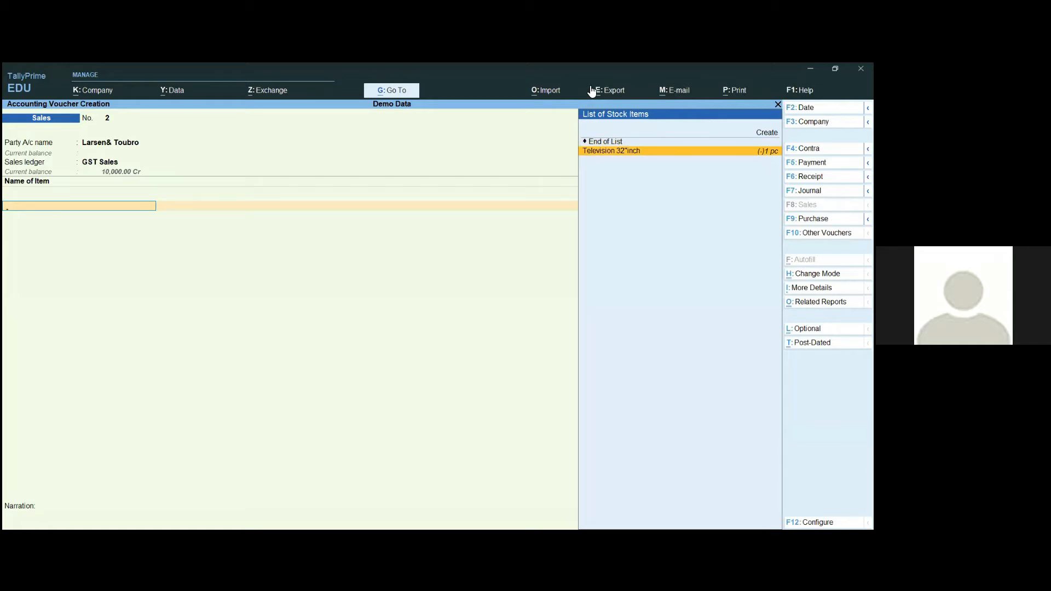
pyautogui.press('Return')
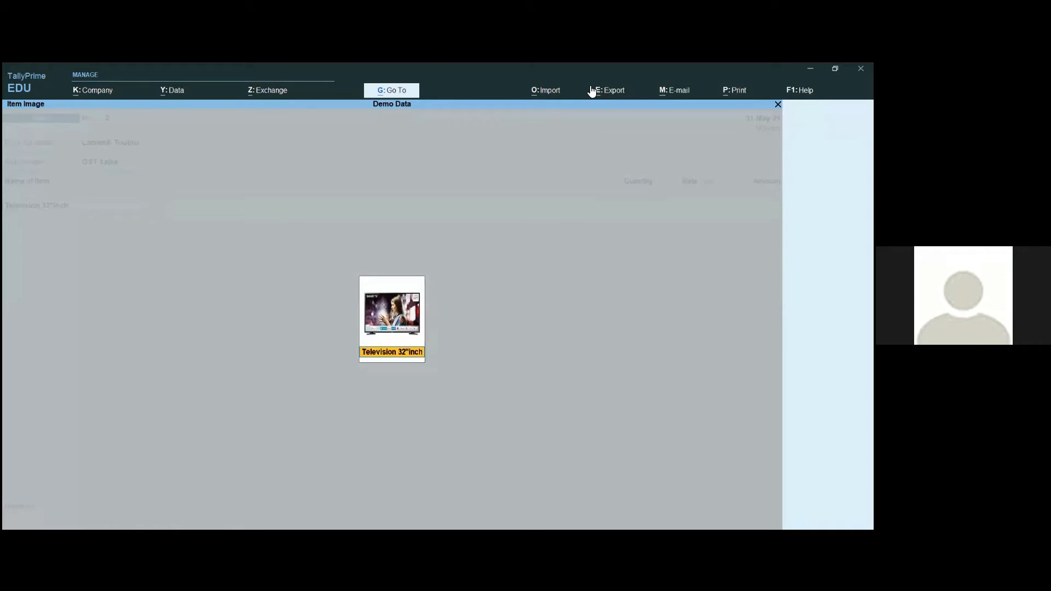
pyautogui.press('Return')
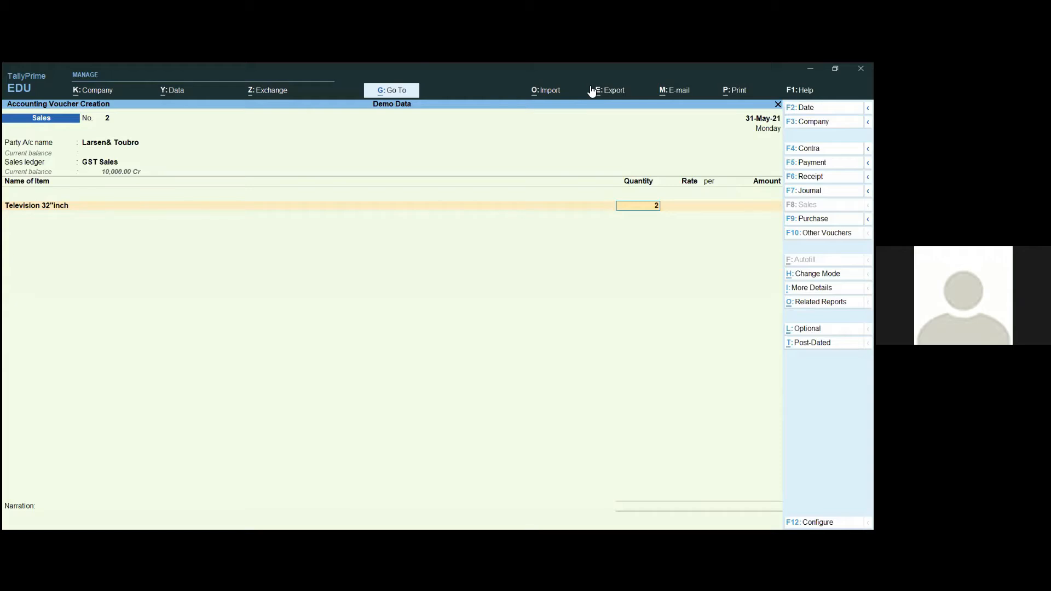
pyautogui.press('Return')
pyautogui.press('Return')
pyautogui.press('Return')
pyautogui.press('Return')
pyautogui.press('Return')
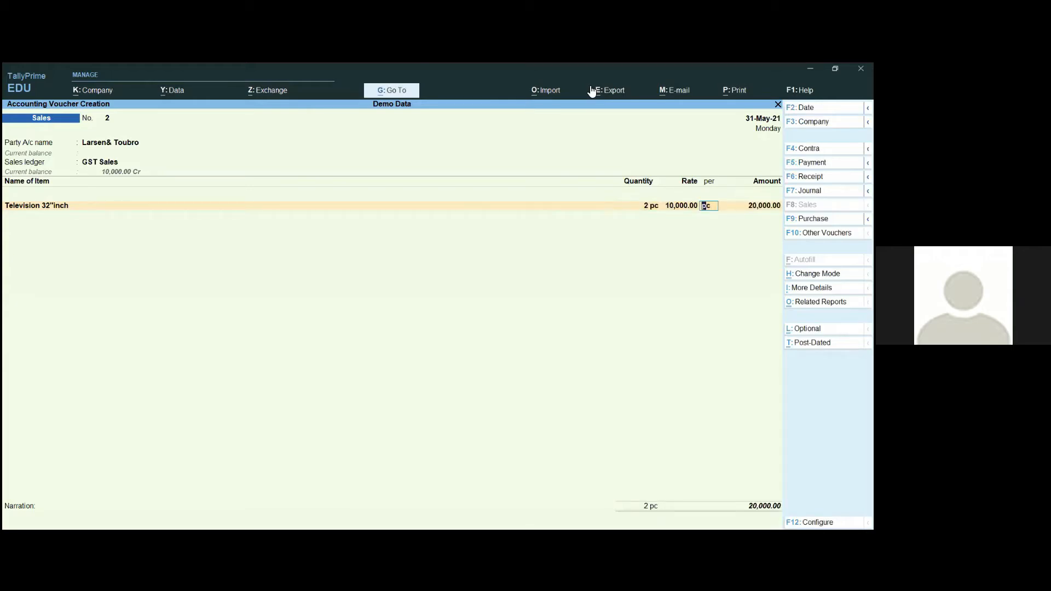
pyautogui.press('Return')
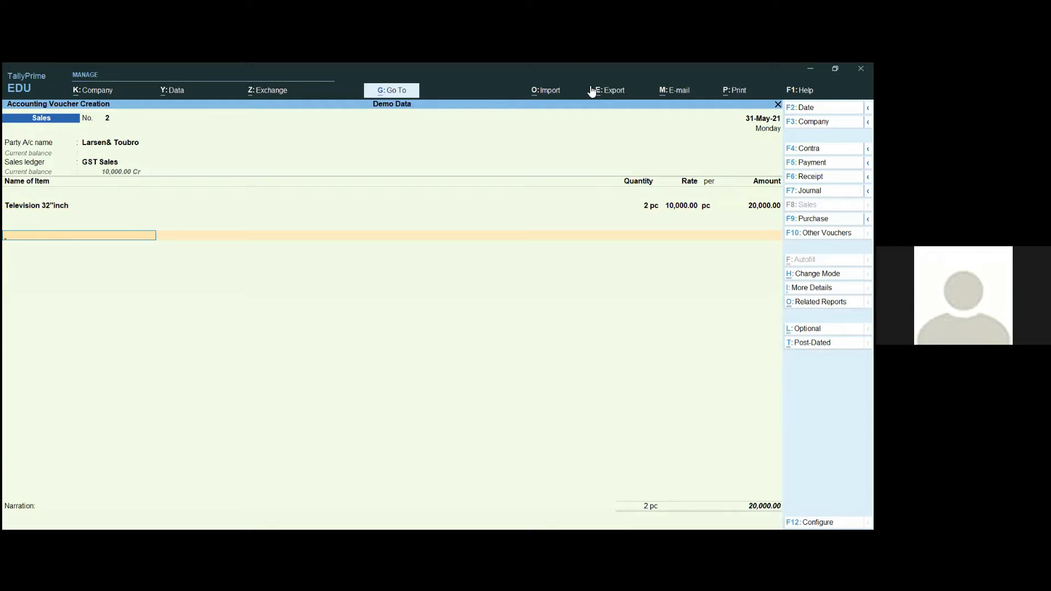
# Step: Save the Larsen& Toubro sales voucher and leave voucher creation for the Gateway of Tally
pyautogui.hotkey('ctrl', 'a')
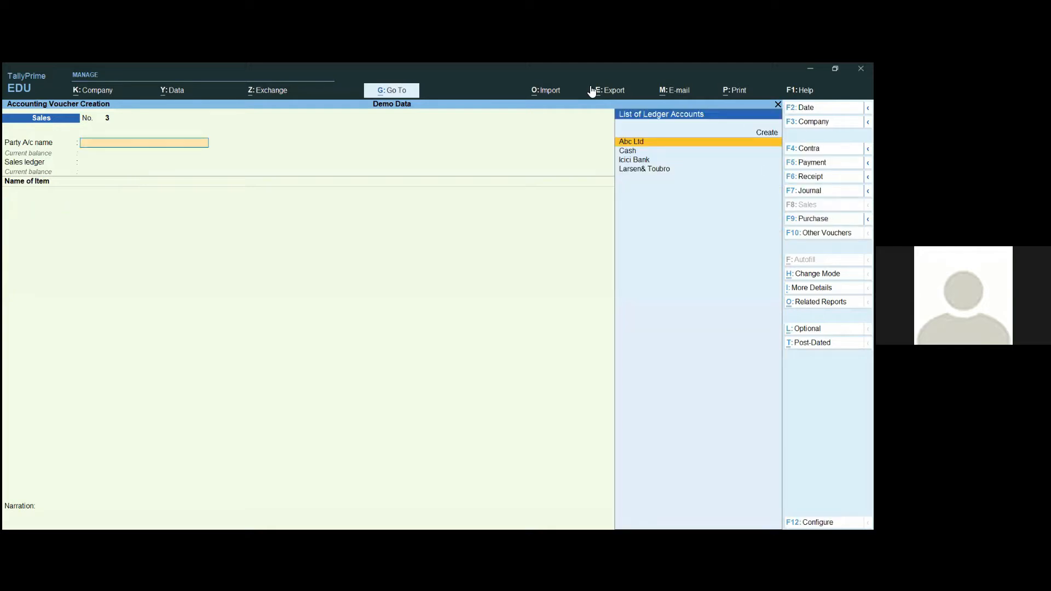
pyautogui.press('Escape')
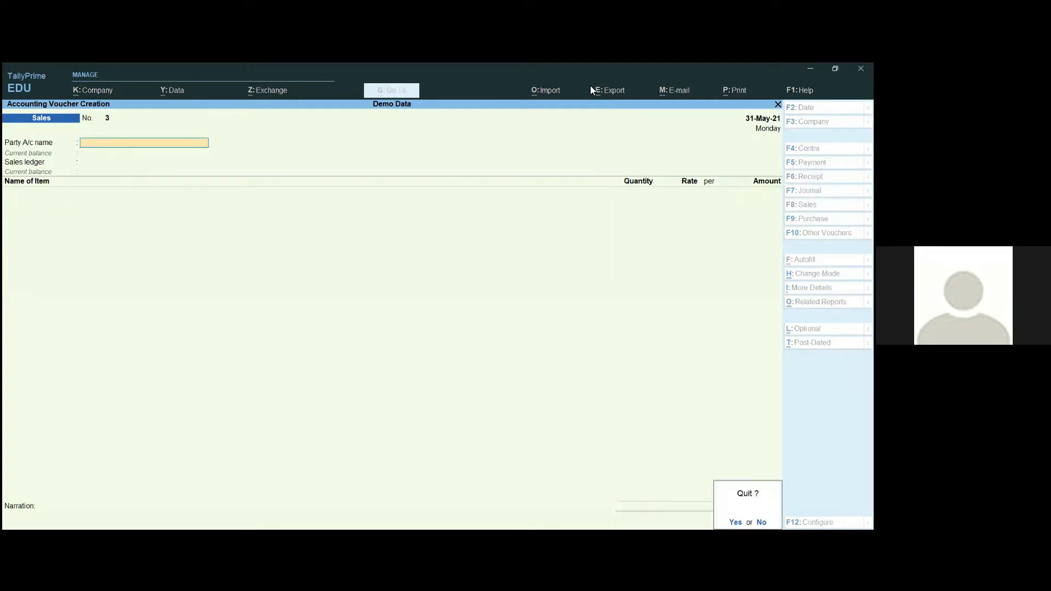
pyautogui.press('Return')
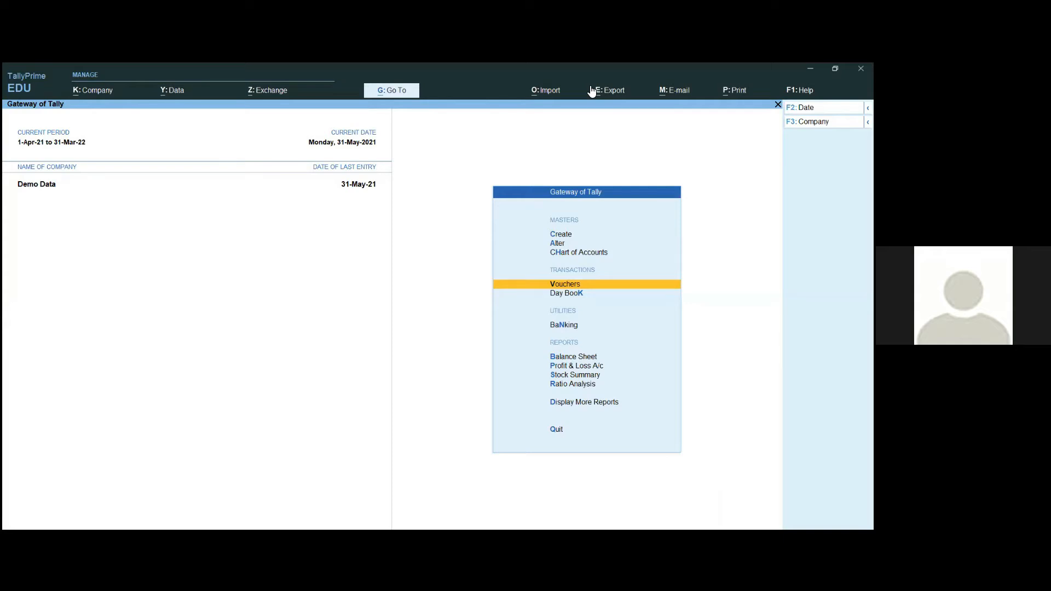
# Step: View the Ledger Outstandings report with the party image for Larsen& Toubro, and return to the Gateway of Tally
pyautogui.click(391, 91)
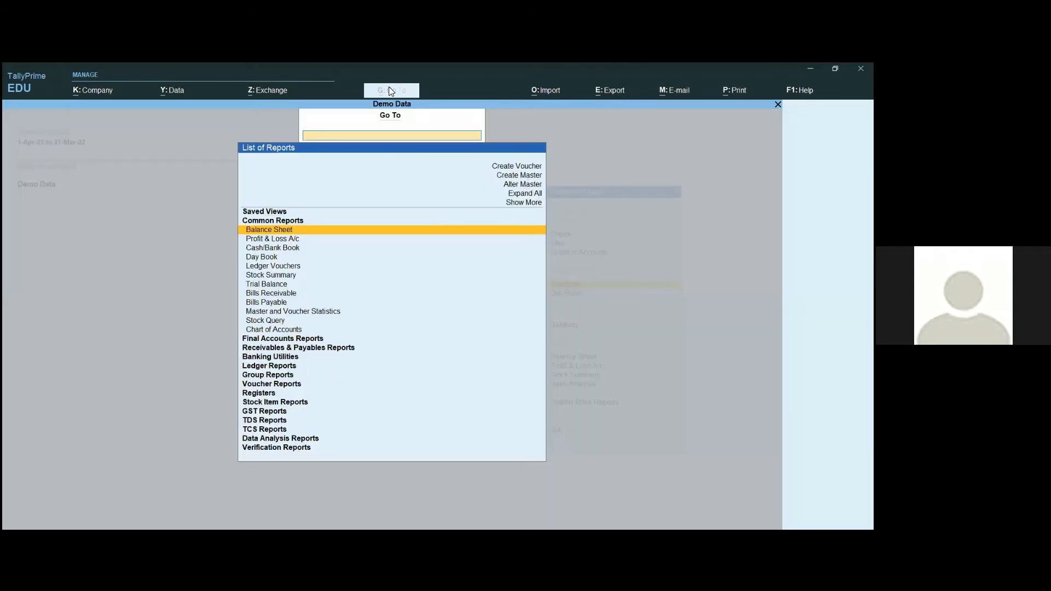
pyautogui.press('Down')
pyautogui.press('Down')
pyautogui.press('Down')
pyautogui.press('Down')
pyautogui.press('Down')
pyautogui.press('Down')
pyautogui.press('Down')
pyautogui.press('Down')
pyautogui.press('Down')
pyautogui.press('Down')
pyautogui.press('Down')
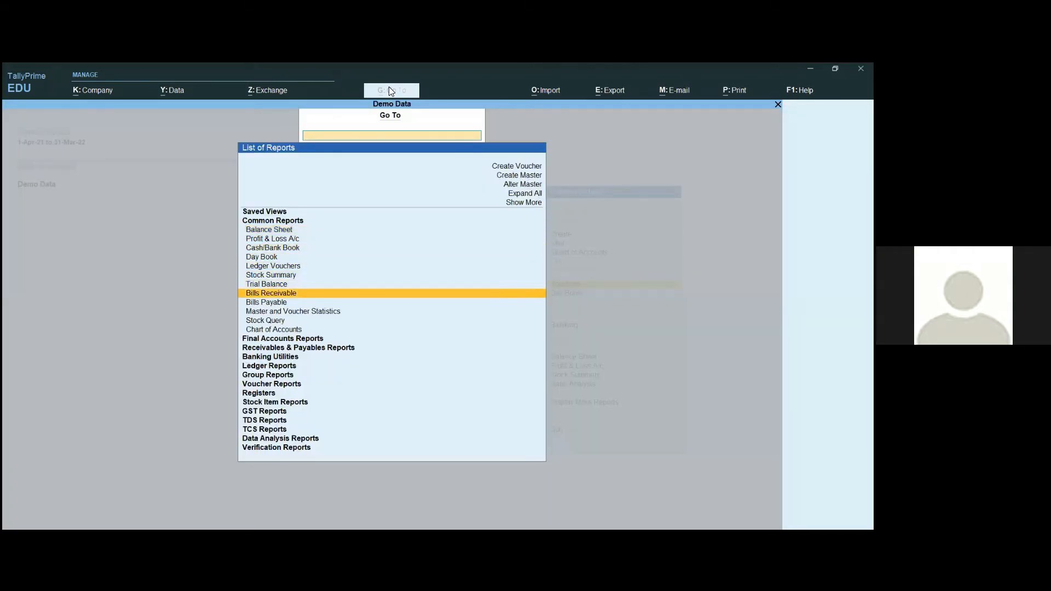
pyautogui.press('Down')
pyautogui.press('Down')
pyautogui.press('Down')
pyautogui.press('Down')
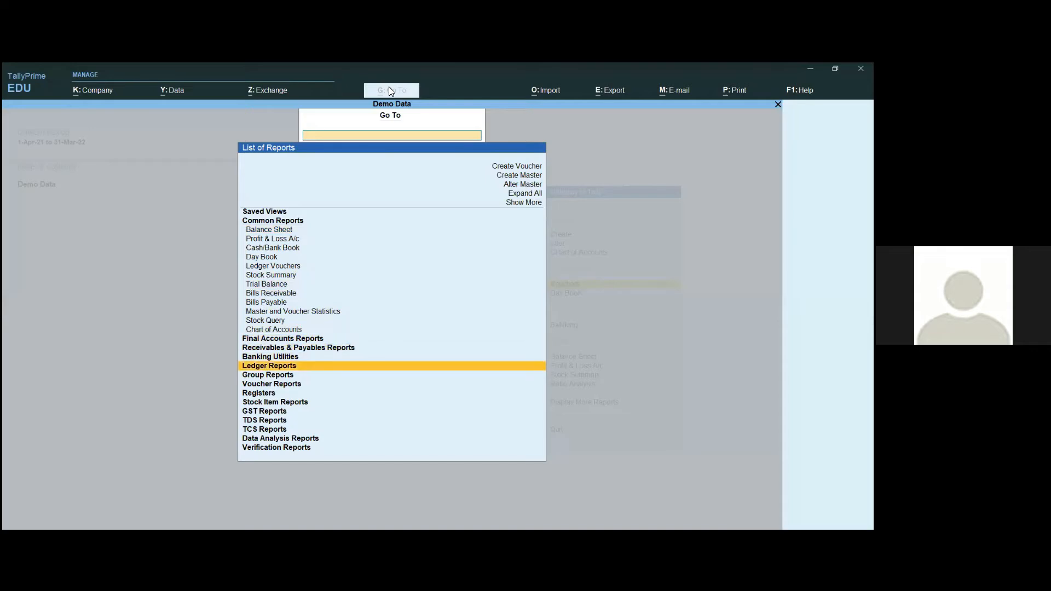
pyautogui.press('Return')
pyautogui.press('Down')
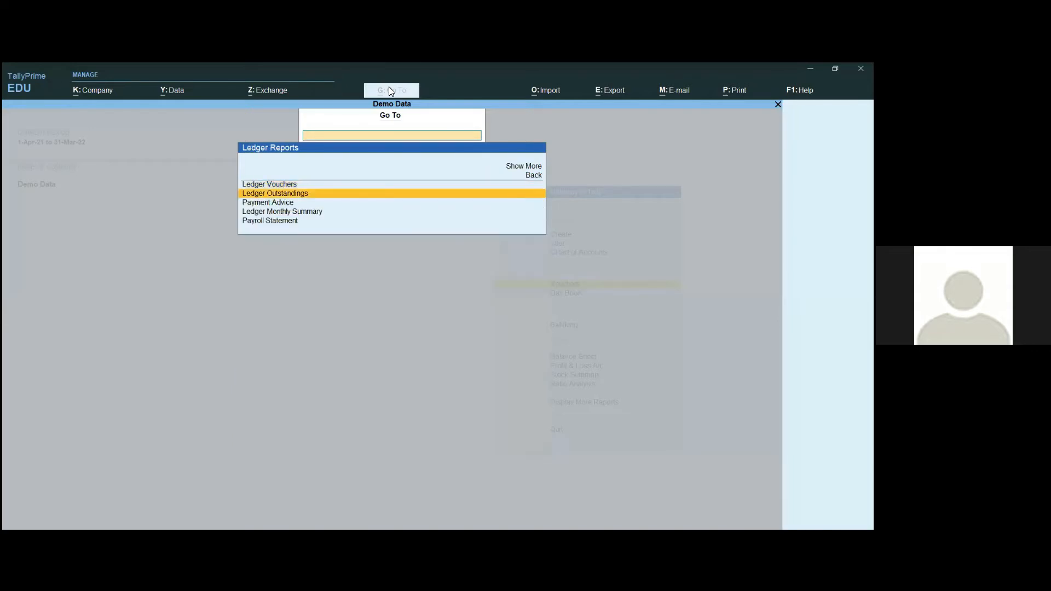
pyautogui.press('Return')
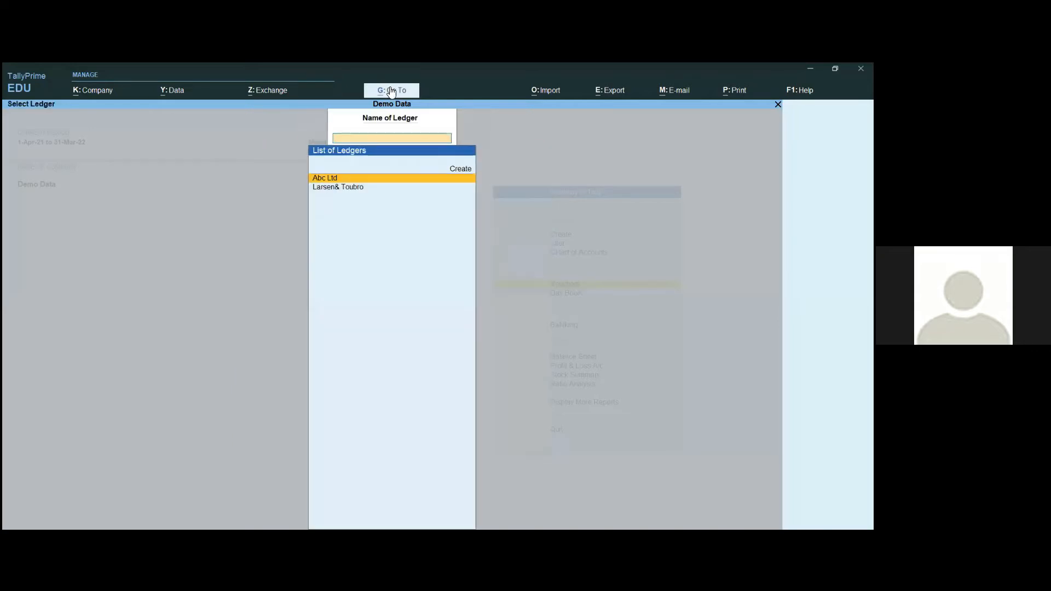
pyautogui.press('Down')
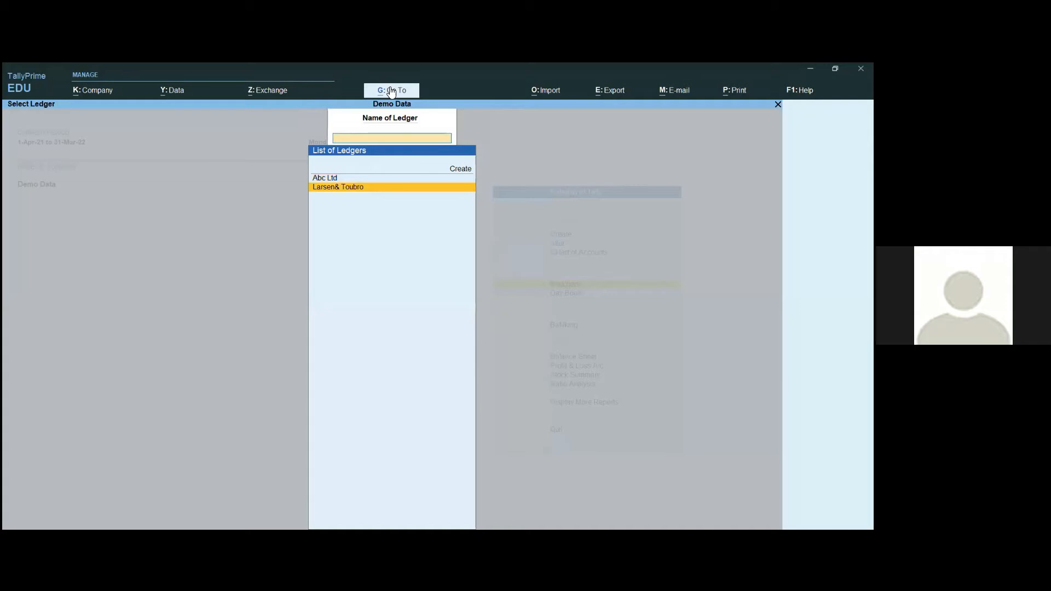
pyautogui.press('Return')
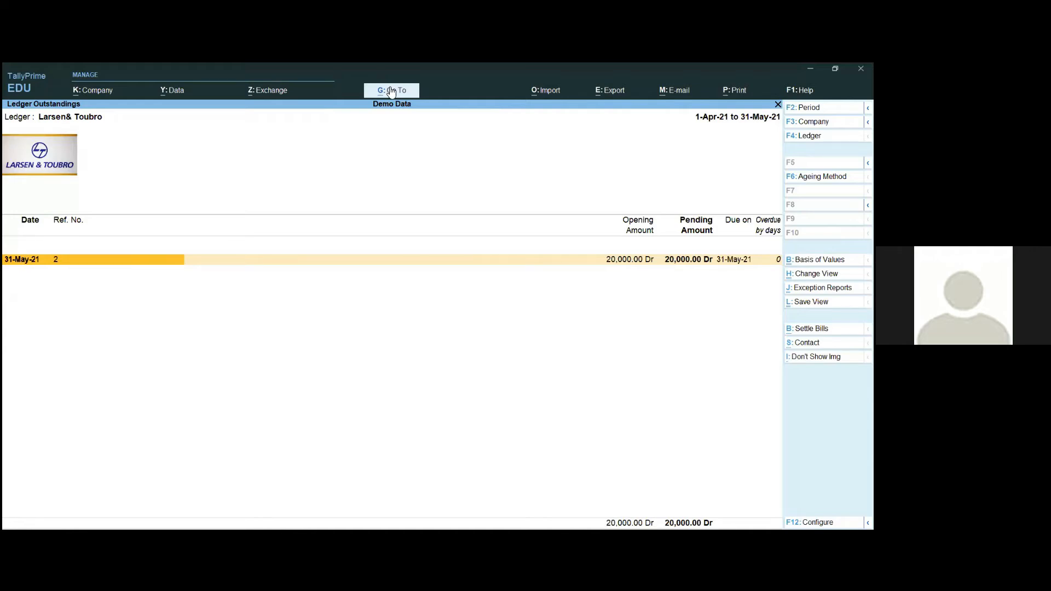
pyautogui.press('Escape')
pyautogui.press('Escape')
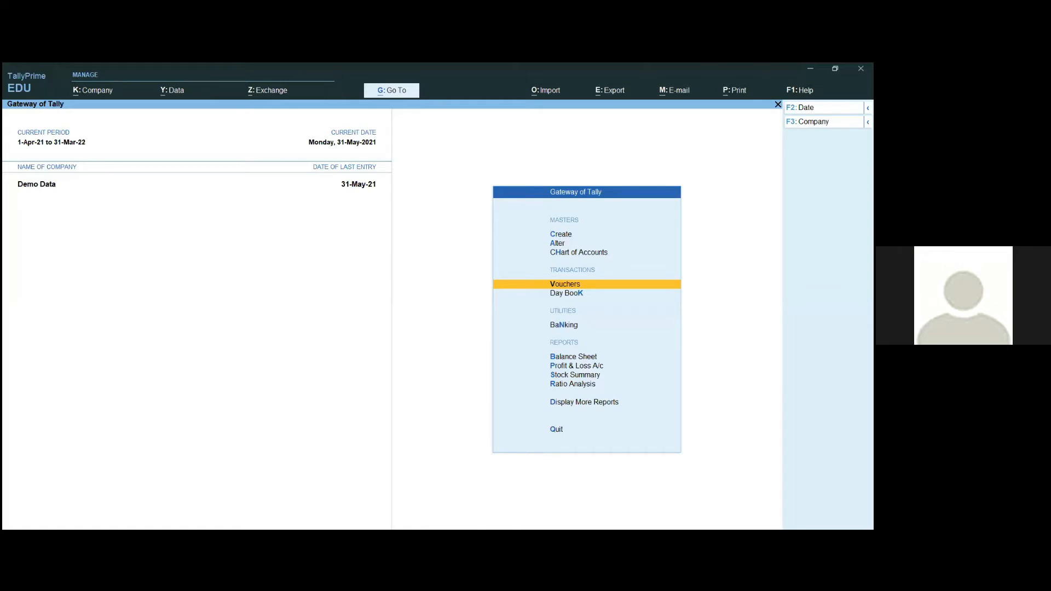
pyautogui.press('Escape')
pyautogui.press('Escape')
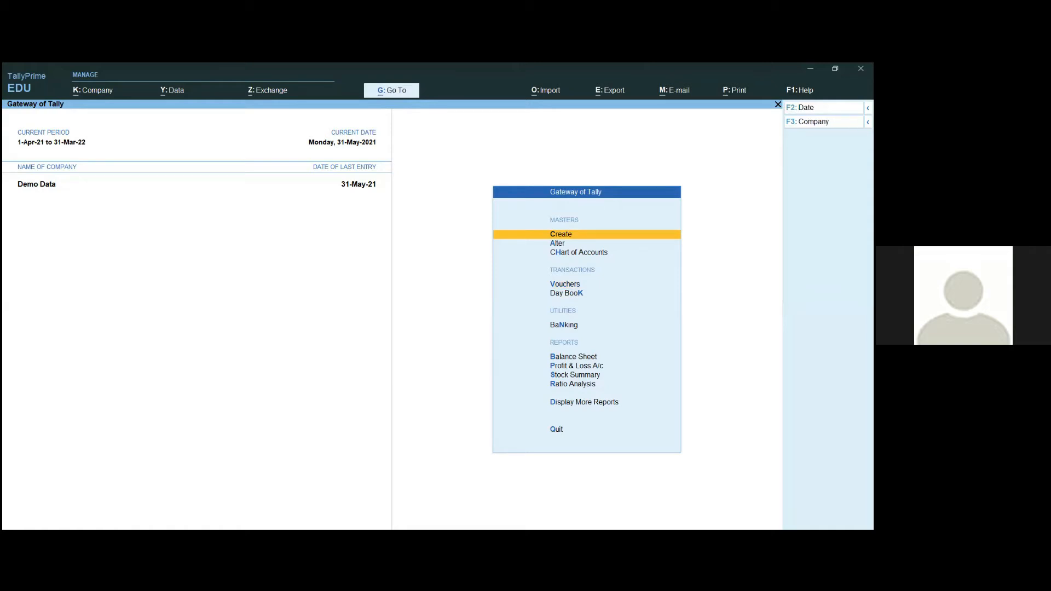
# Step: Check the Maintain Payroll setting in the company features and accept the features screen
pyautogui.press('F11')
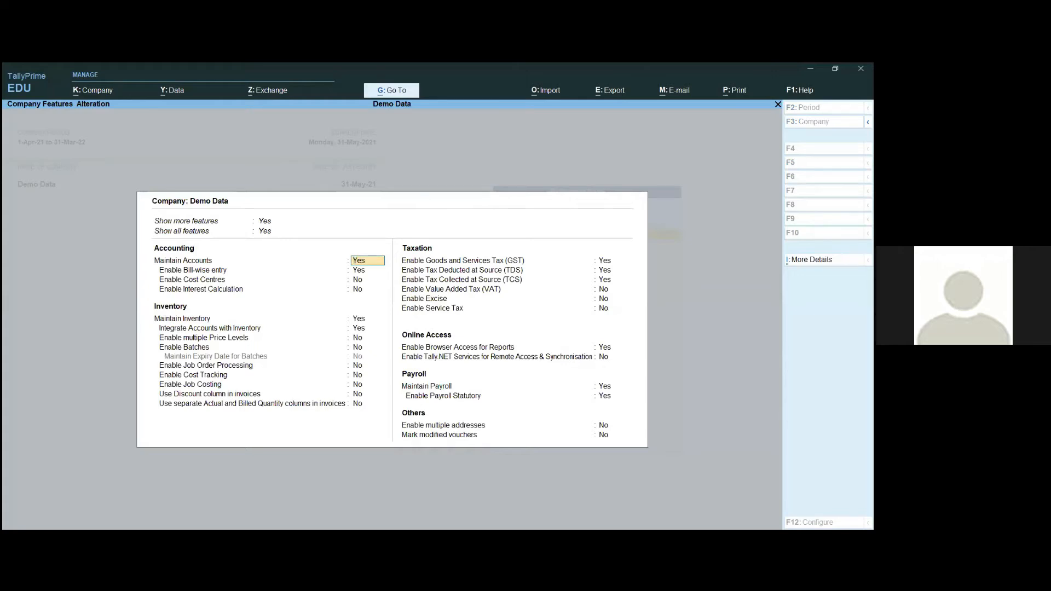
pyautogui.click(604, 387)
pyautogui.hotkey('ctrl', 'a')
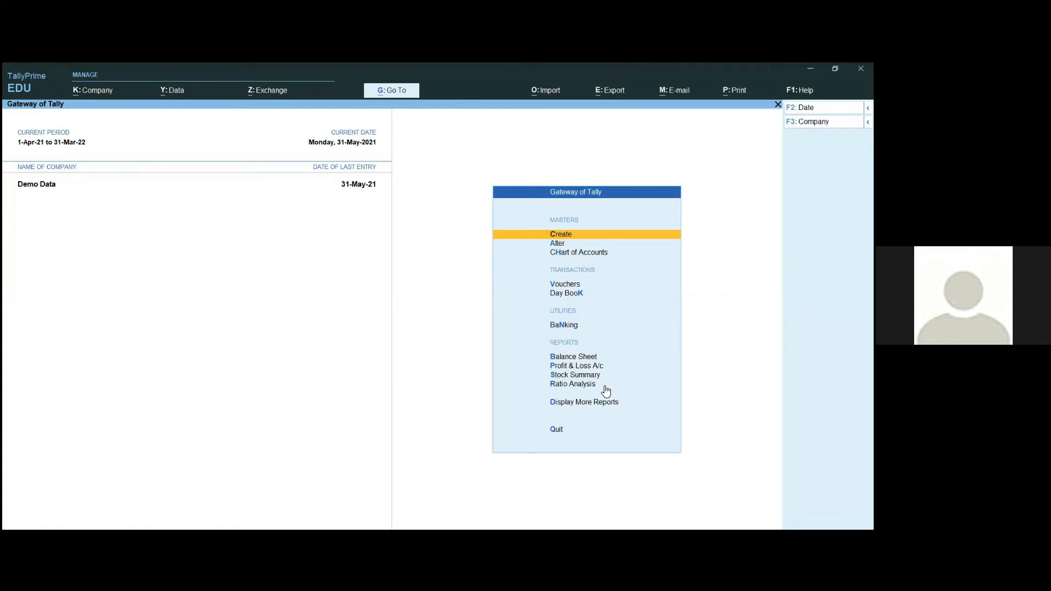
# Step: Open the Finance employee's master for alteration
pyautogui.press('Down')
pyautogui.press('Return')
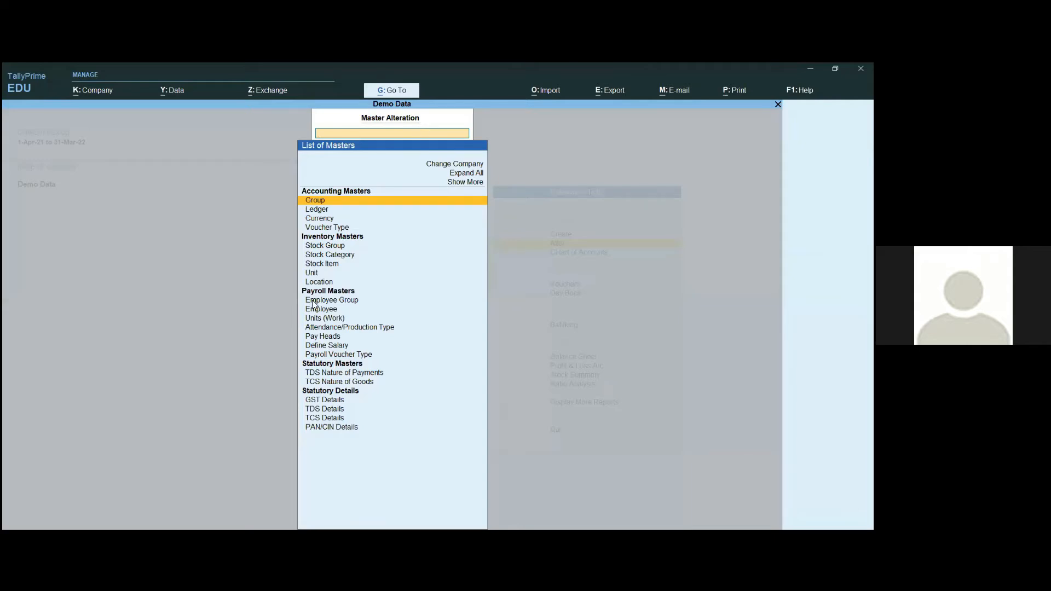
pyautogui.press('Down')
pyautogui.press('Down')
pyautogui.press('Down')
pyautogui.press('Down')
pyautogui.press('Down')
pyautogui.press('Down')
pyautogui.press('Down')
pyautogui.press('Down')
pyautogui.press('Down')
pyautogui.press('Down')
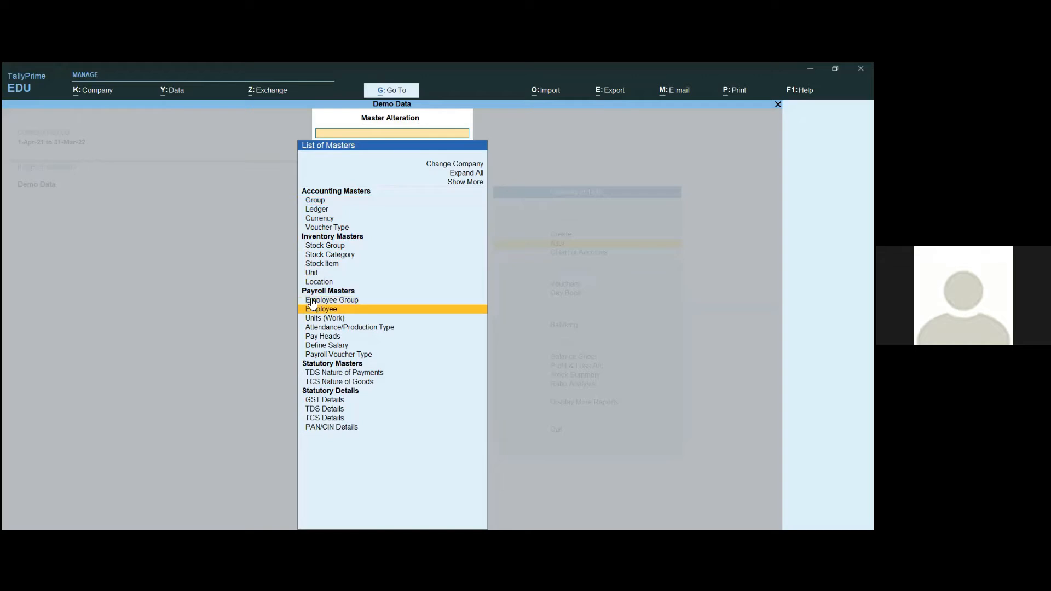
pyautogui.press('Return')
pyautogui.press('Return')
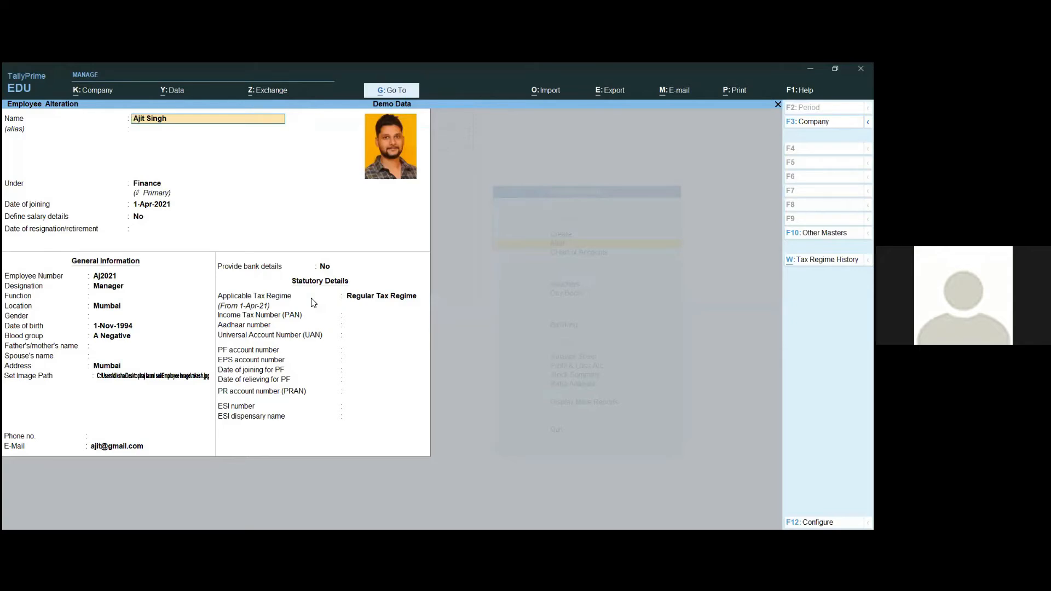
# Step: Inspect the employee's Set Image Path field, accept the master and return to the Gateway of Tally
pyautogui.click(127, 377)
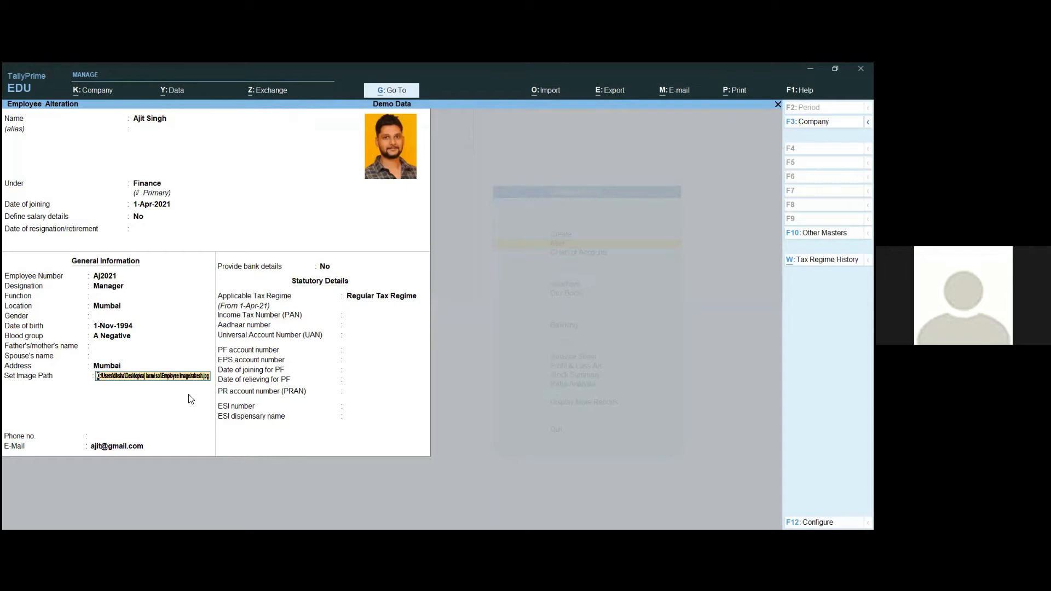
pyautogui.hotkey('ctrl', 'a')
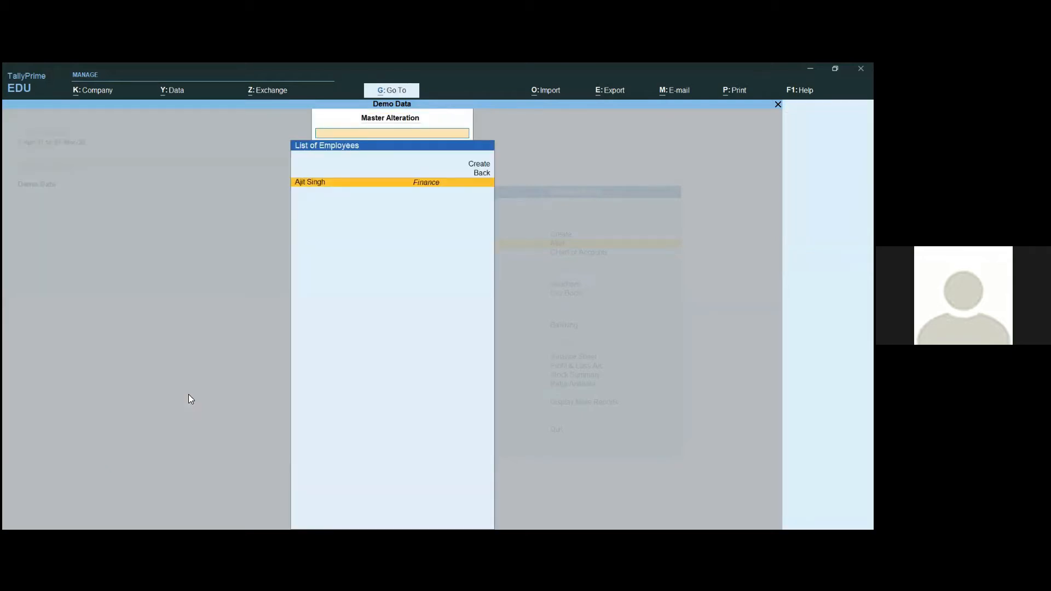
pyautogui.press('Escape')
pyautogui.press('Escape')
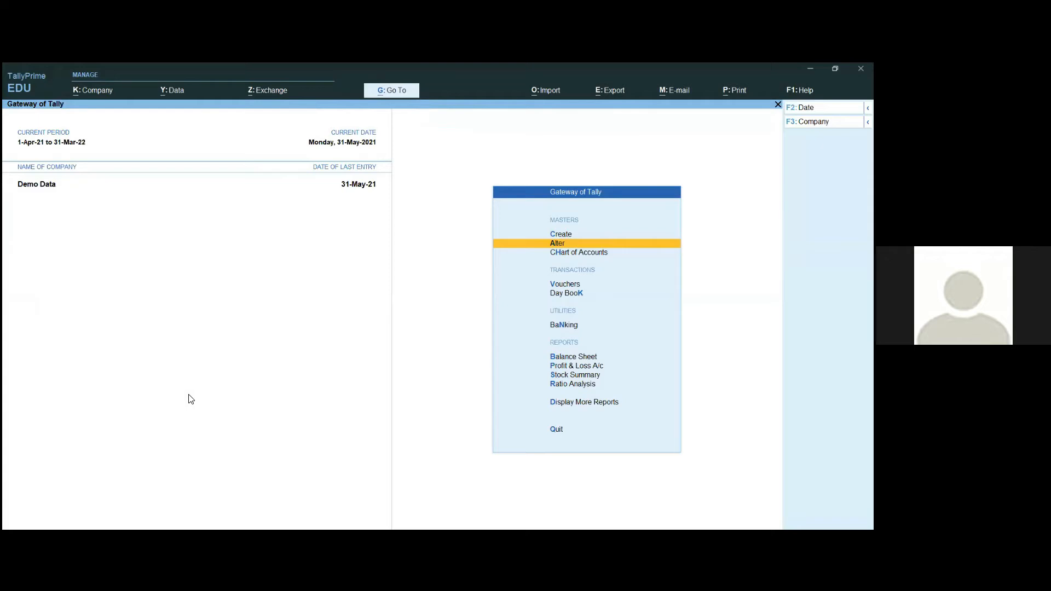
pyautogui.press('d')
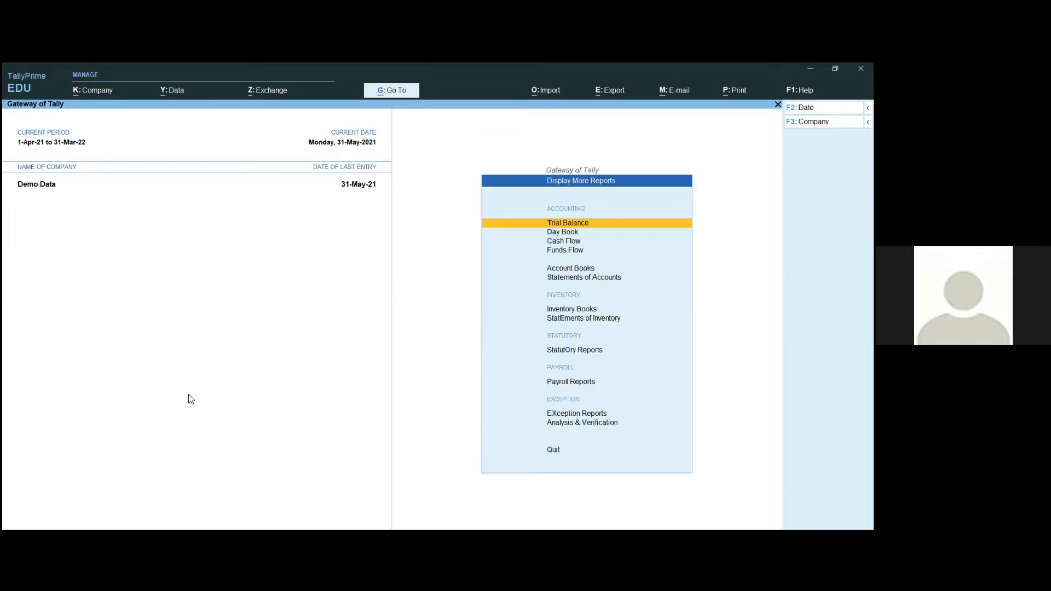
pyautogui.press('Down')
pyautogui.press('Down')
pyautogui.press('Down')
pyautogui.press('Down')
pyautogui.press('Down')
pyautogui.press('Down')
pyautogui.press('Down')
pyautogui.press('Down')
pyautogui.press('Down')
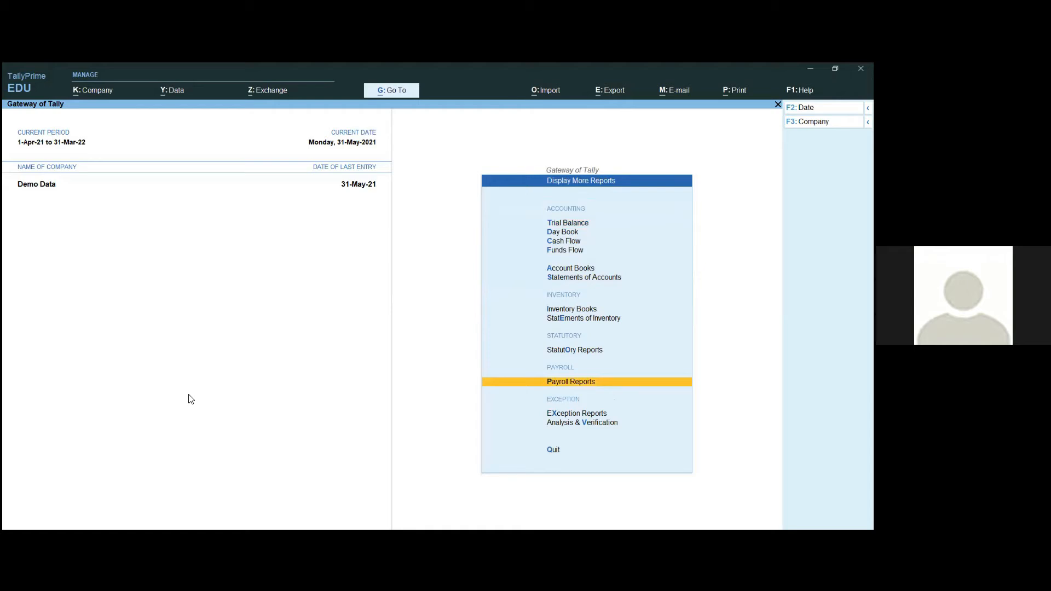
pyautogui.press('Escape')
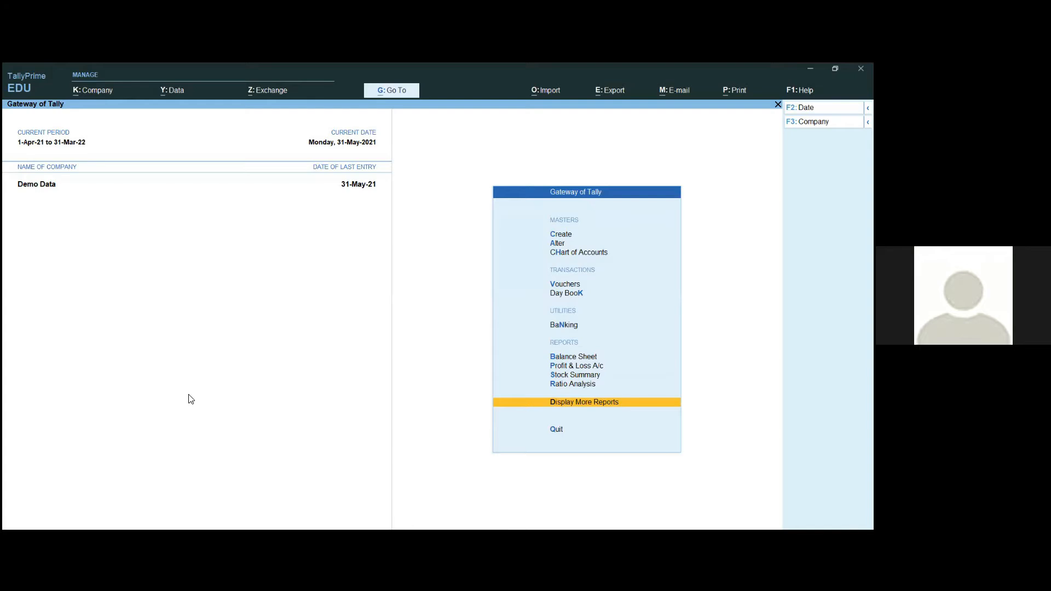
# Step: Open the Pay Slip payroll report for the individual employee
pyautogui.press('Return')
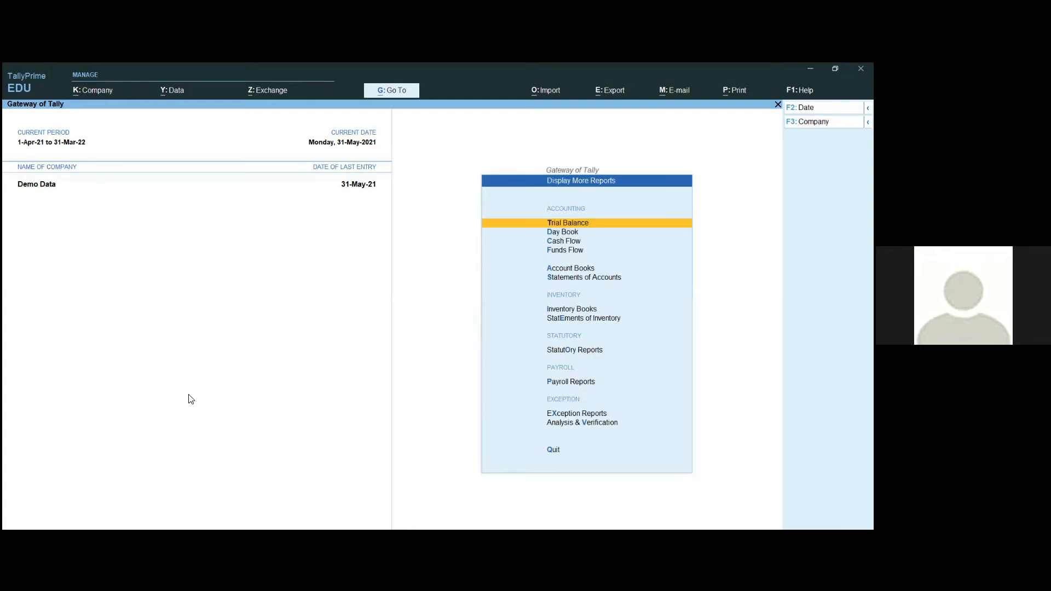
pyautogui.press('Down')
pyautogui.press('Down')
pyautogui.press('Down')
pyautogui.press('Down')
pyautogui.press('Down')
pyautogui.press('Down')
pyautogui.press('Down')
pyautogui.press('Down')
pyautogui.press('Down')
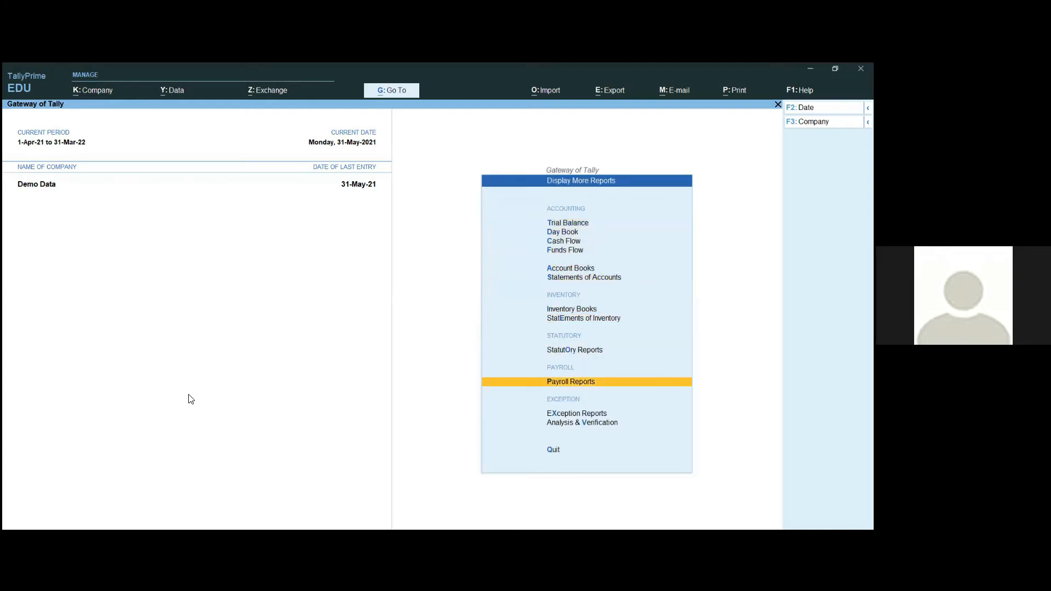
pyautogui.press('Return')
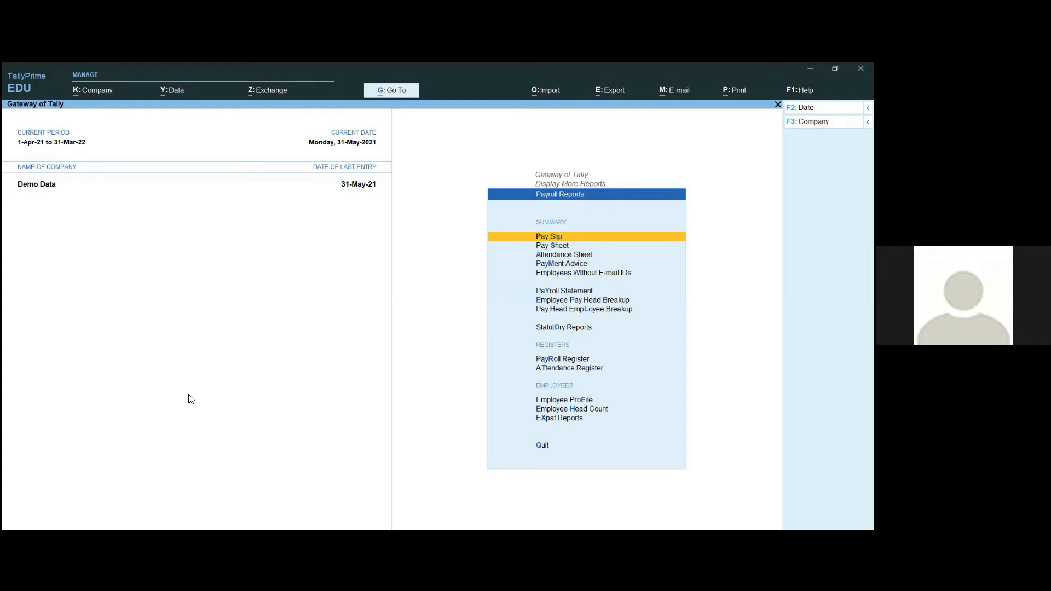
pyautogui.press('Return')
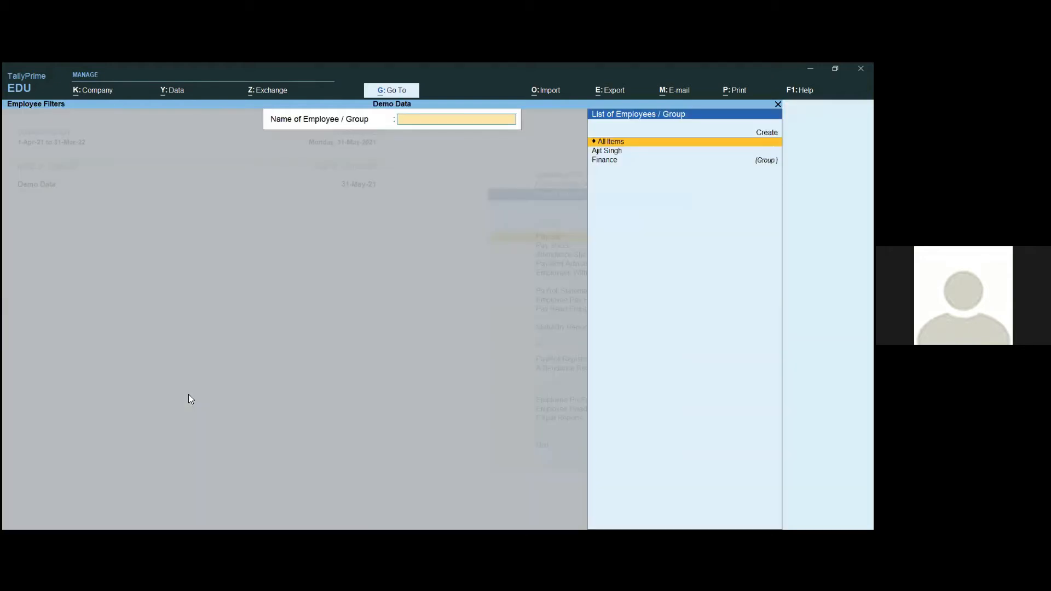
pyautogui.press('Down')
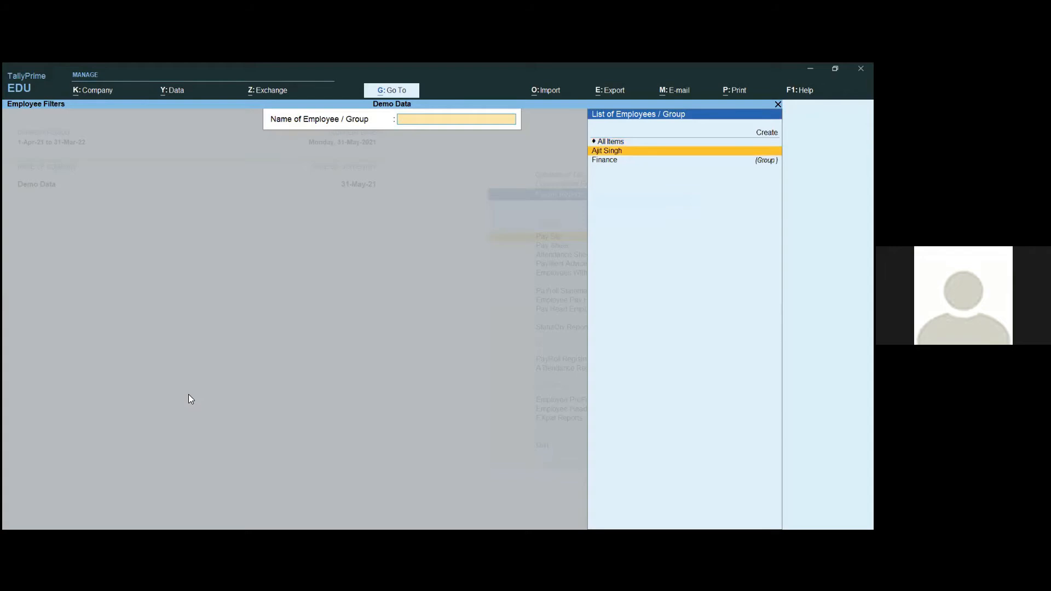
pyautogui.press('Return')
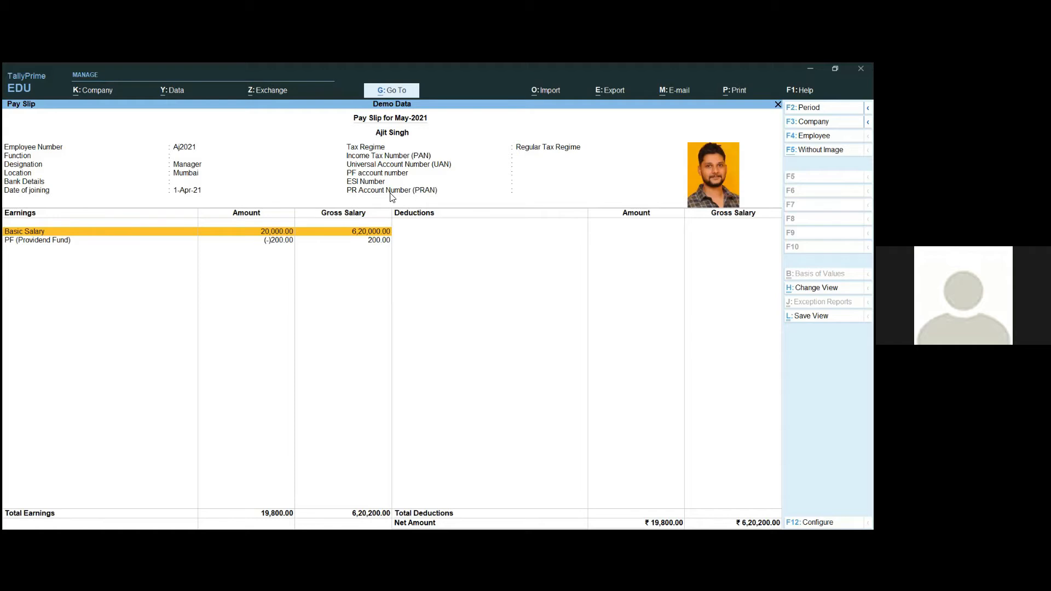
# Step: Generate a print preview of the current pay slip
pyautogui.hotkey('alt', 'p')
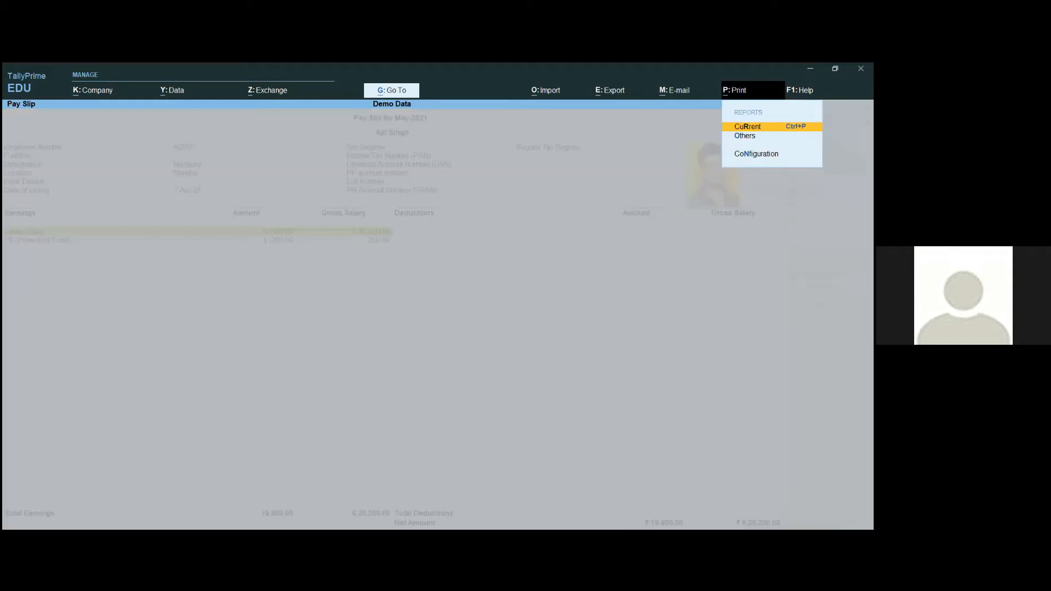
pyautogui.press('Return')
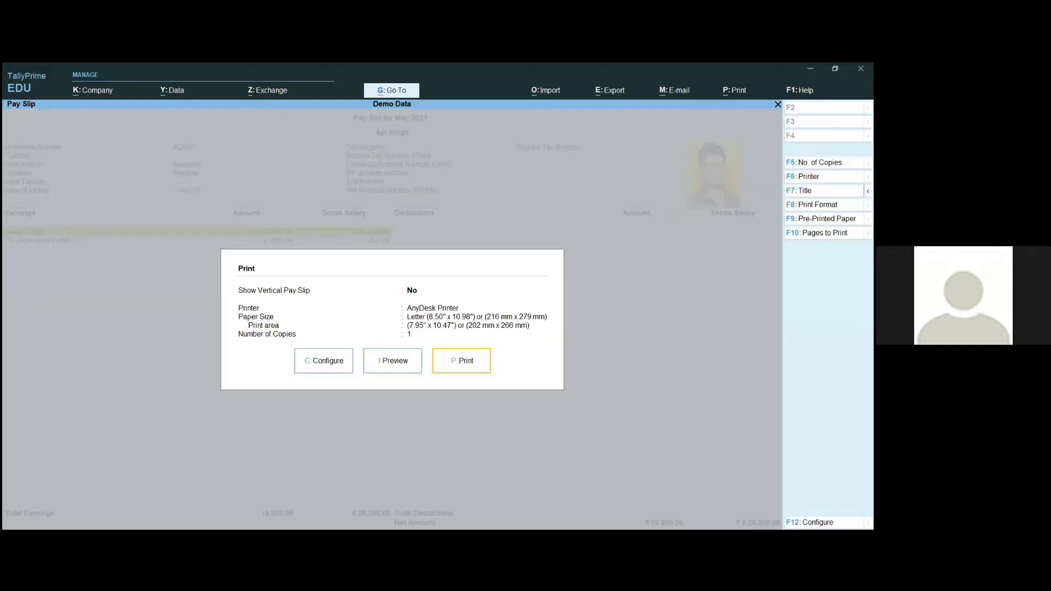
pyautogui.press('Left')
pyautogui.press('Return')
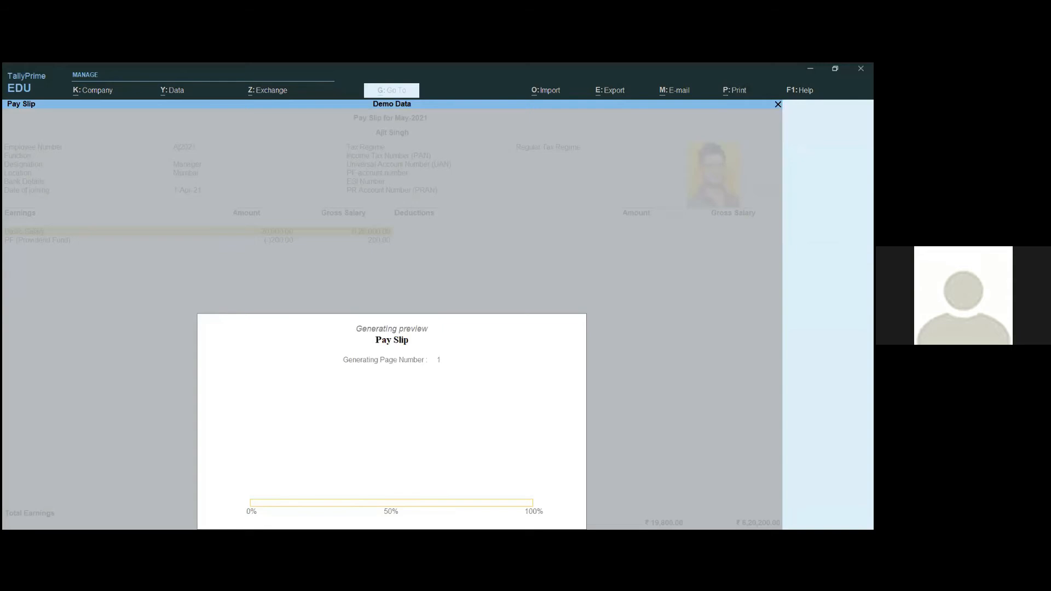